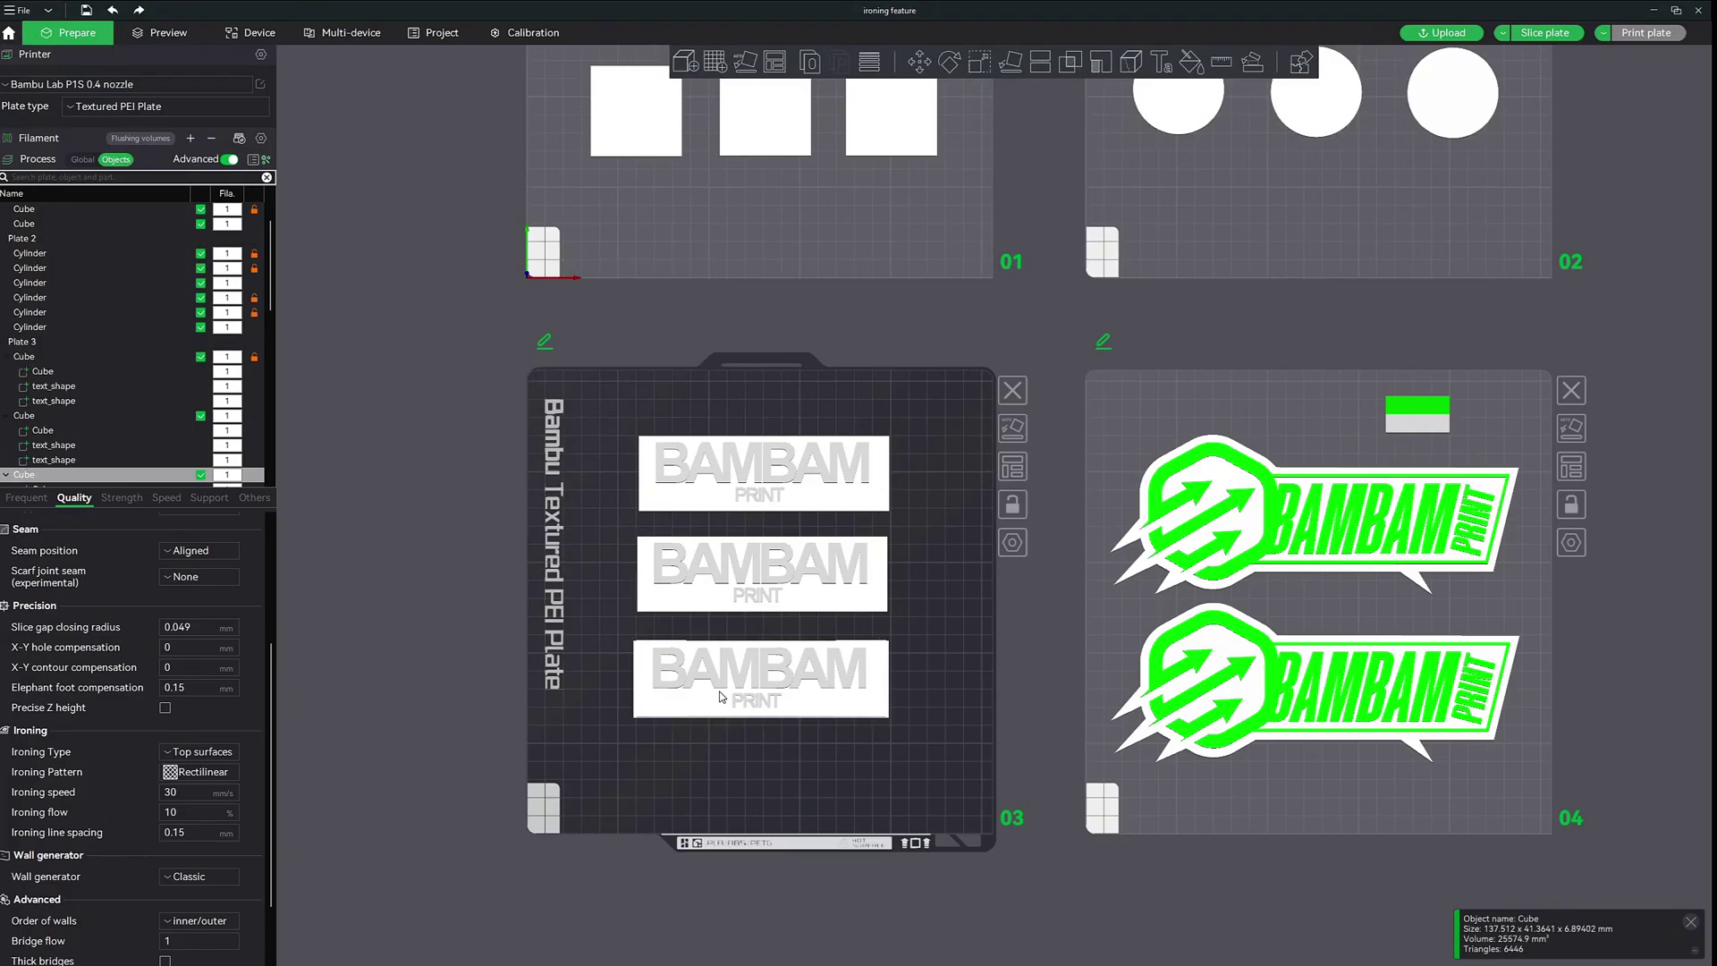
Change the selected plate 3 BAMBAM sign's ironing pattern to Concentric
left_click(186, 771)
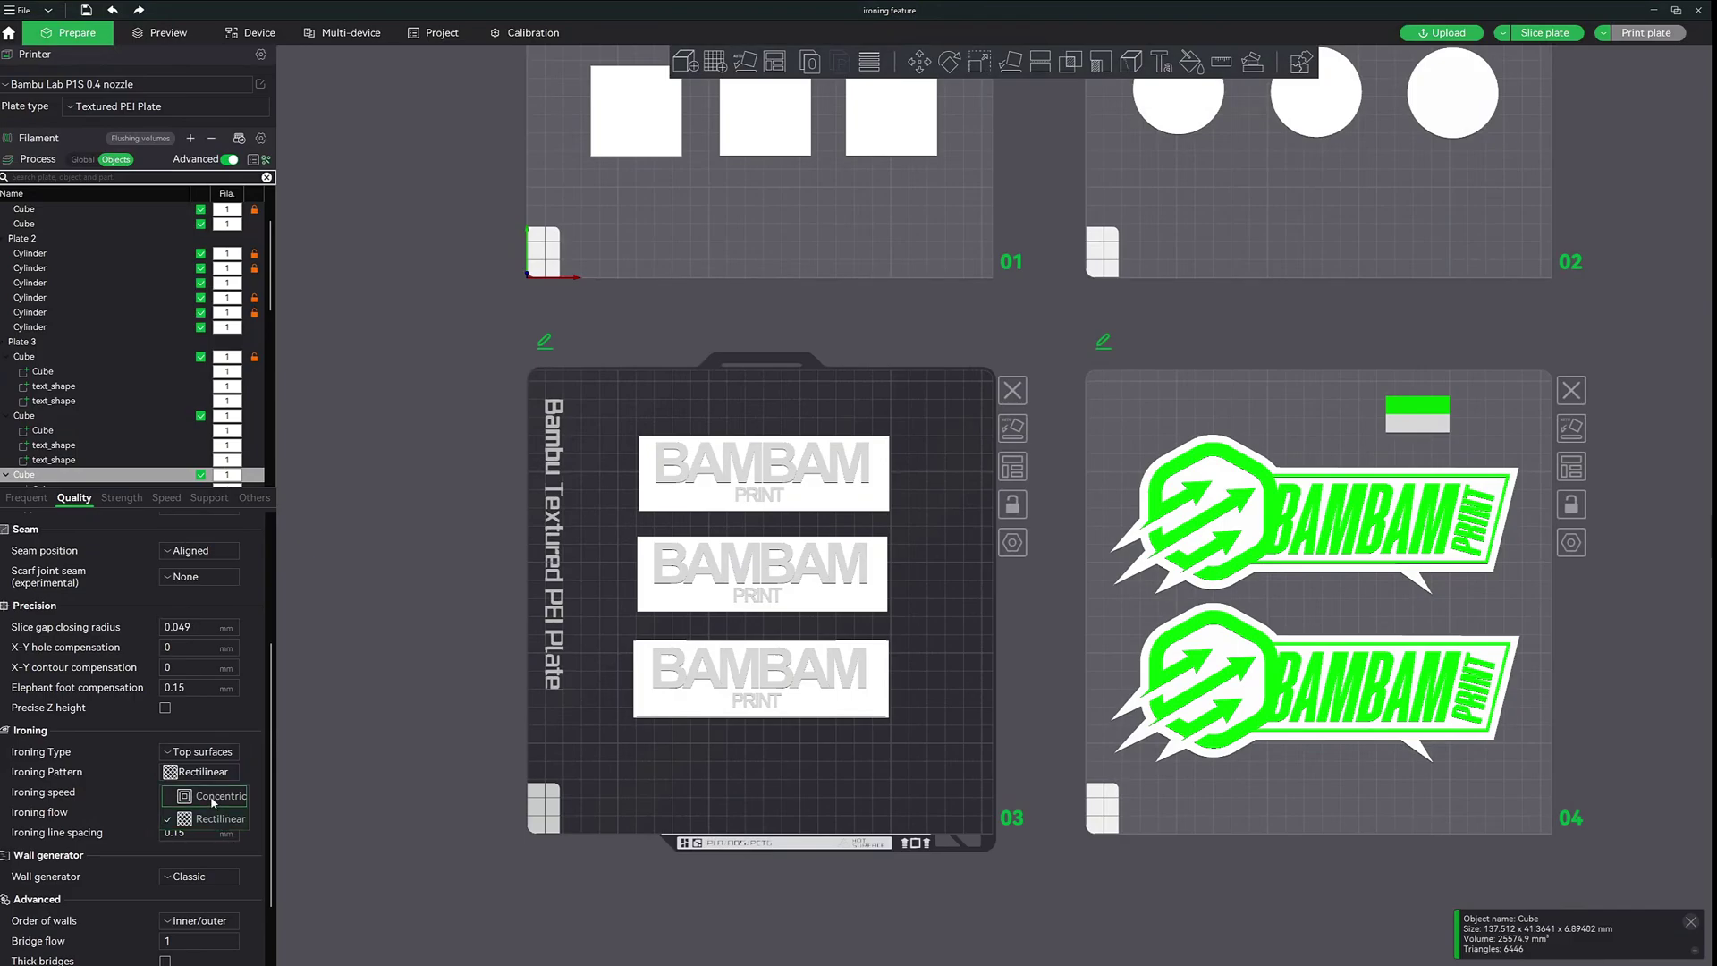
left_click(213, 802)
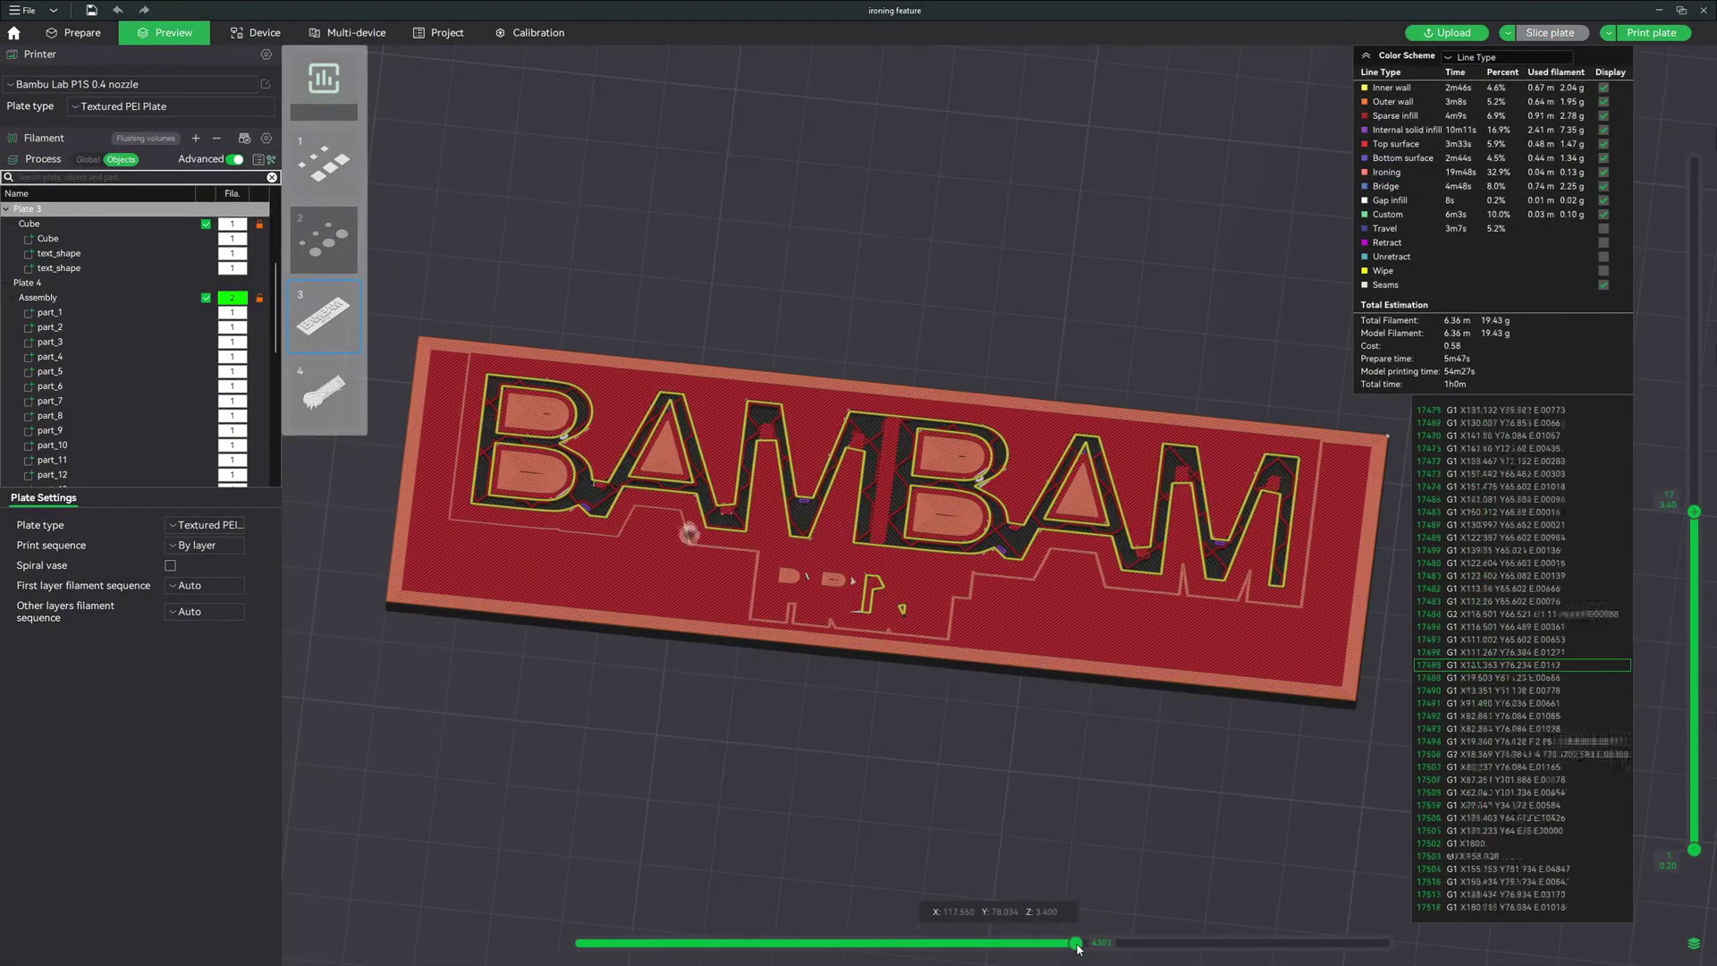
Scrub the preview's move slider forward to play the ironing pass across the sign's top
left_click_drag(1029, 943, 1389, 942)
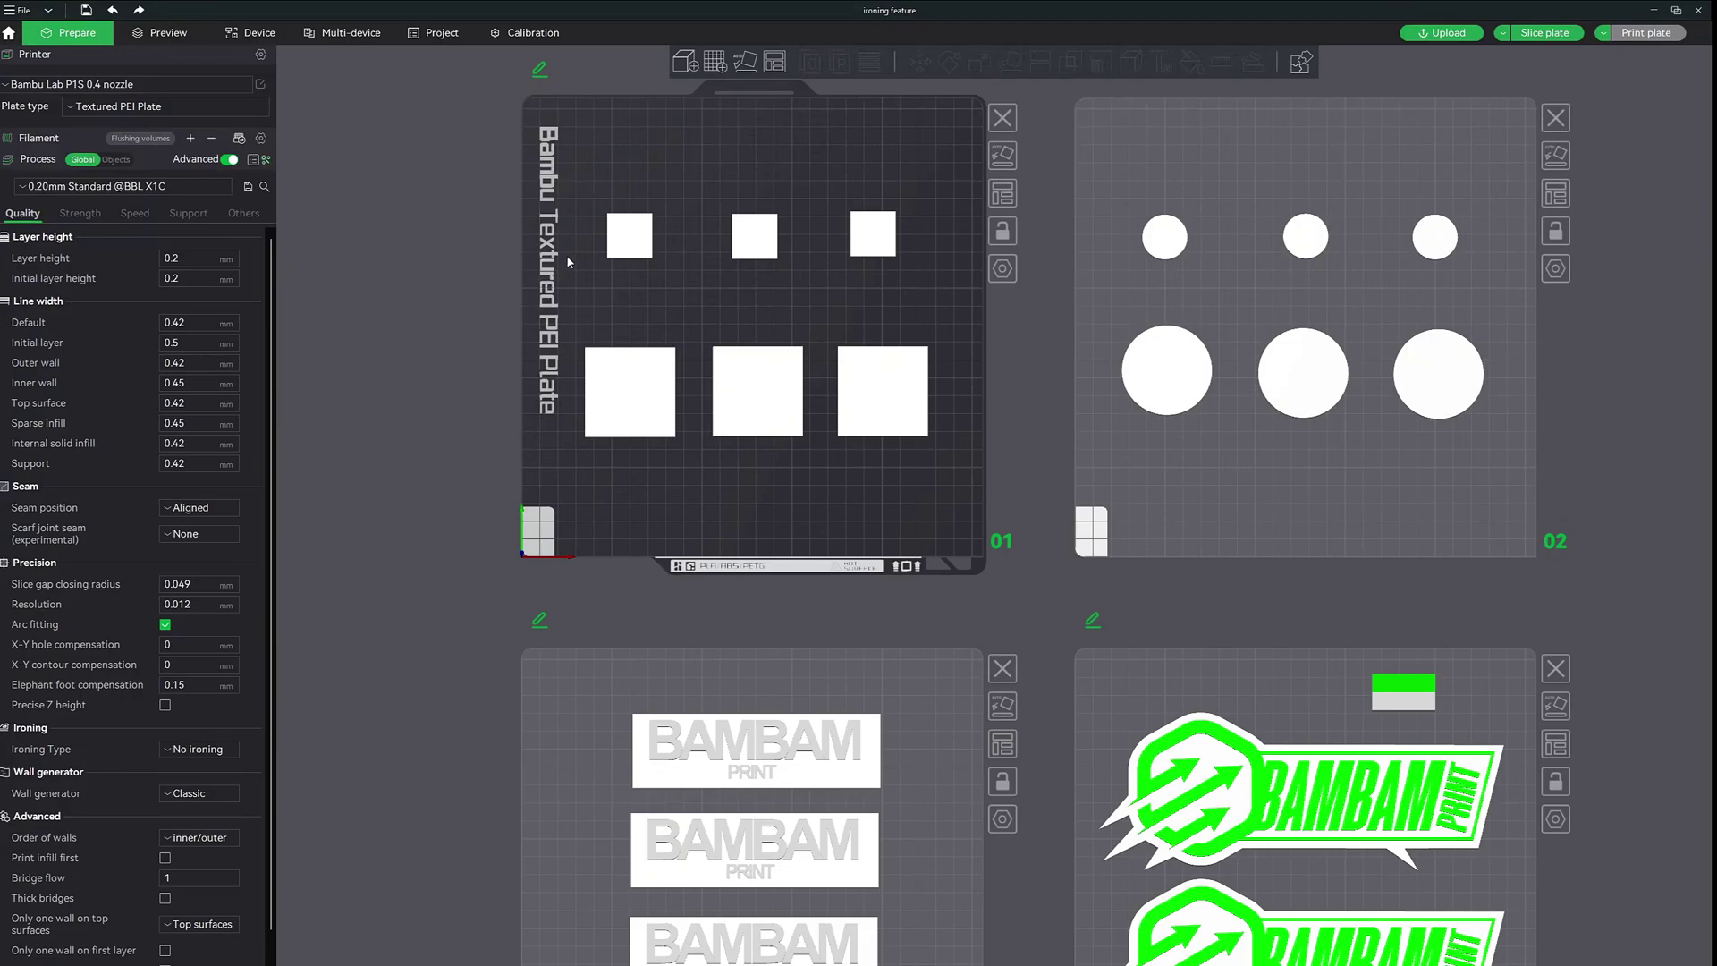
left_click_drag(579, 198, 1539, 463)
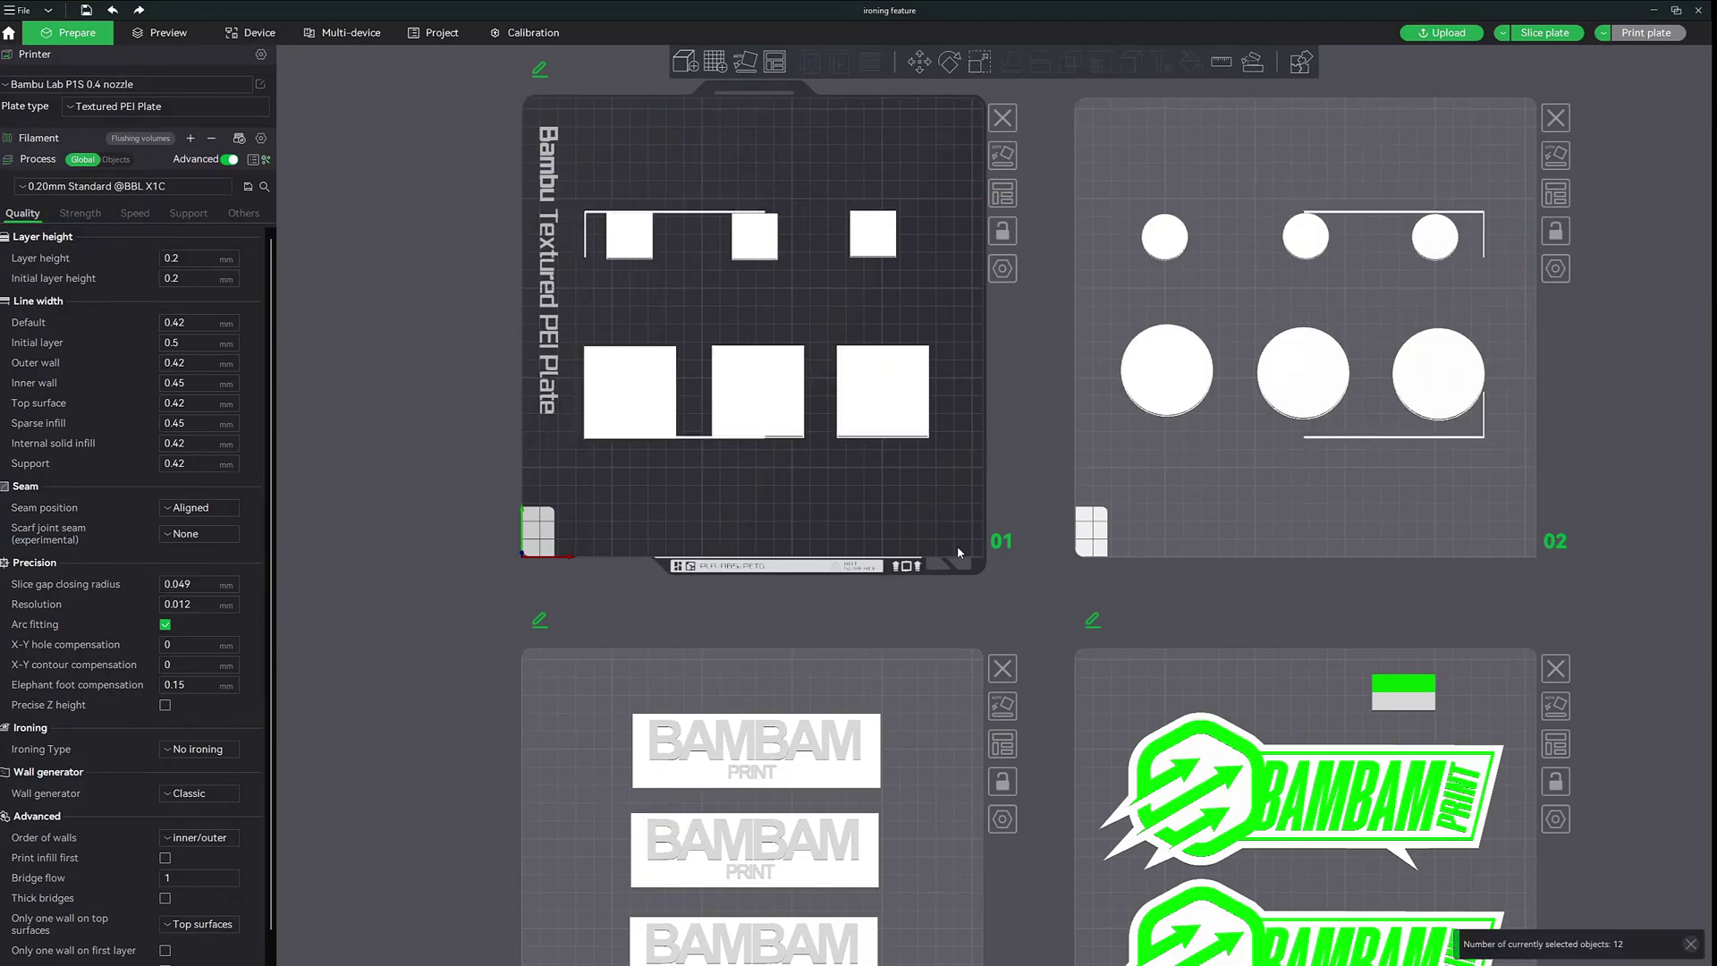
left_click(1147, 489)
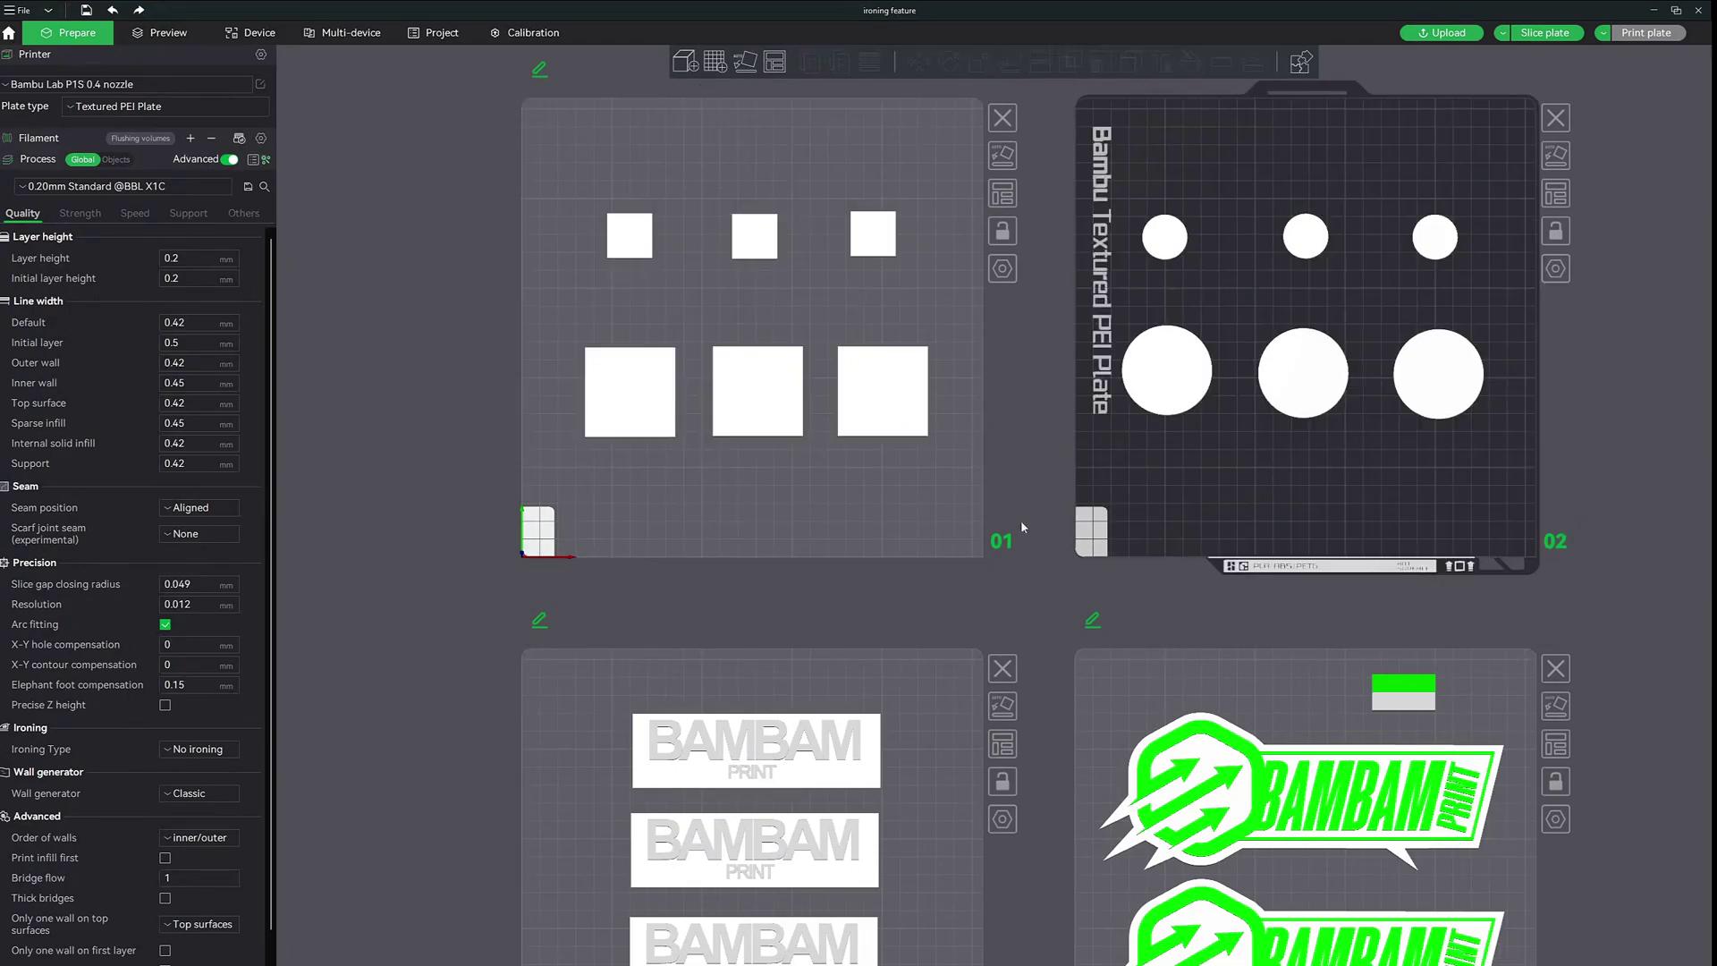
left_click(917, 703)
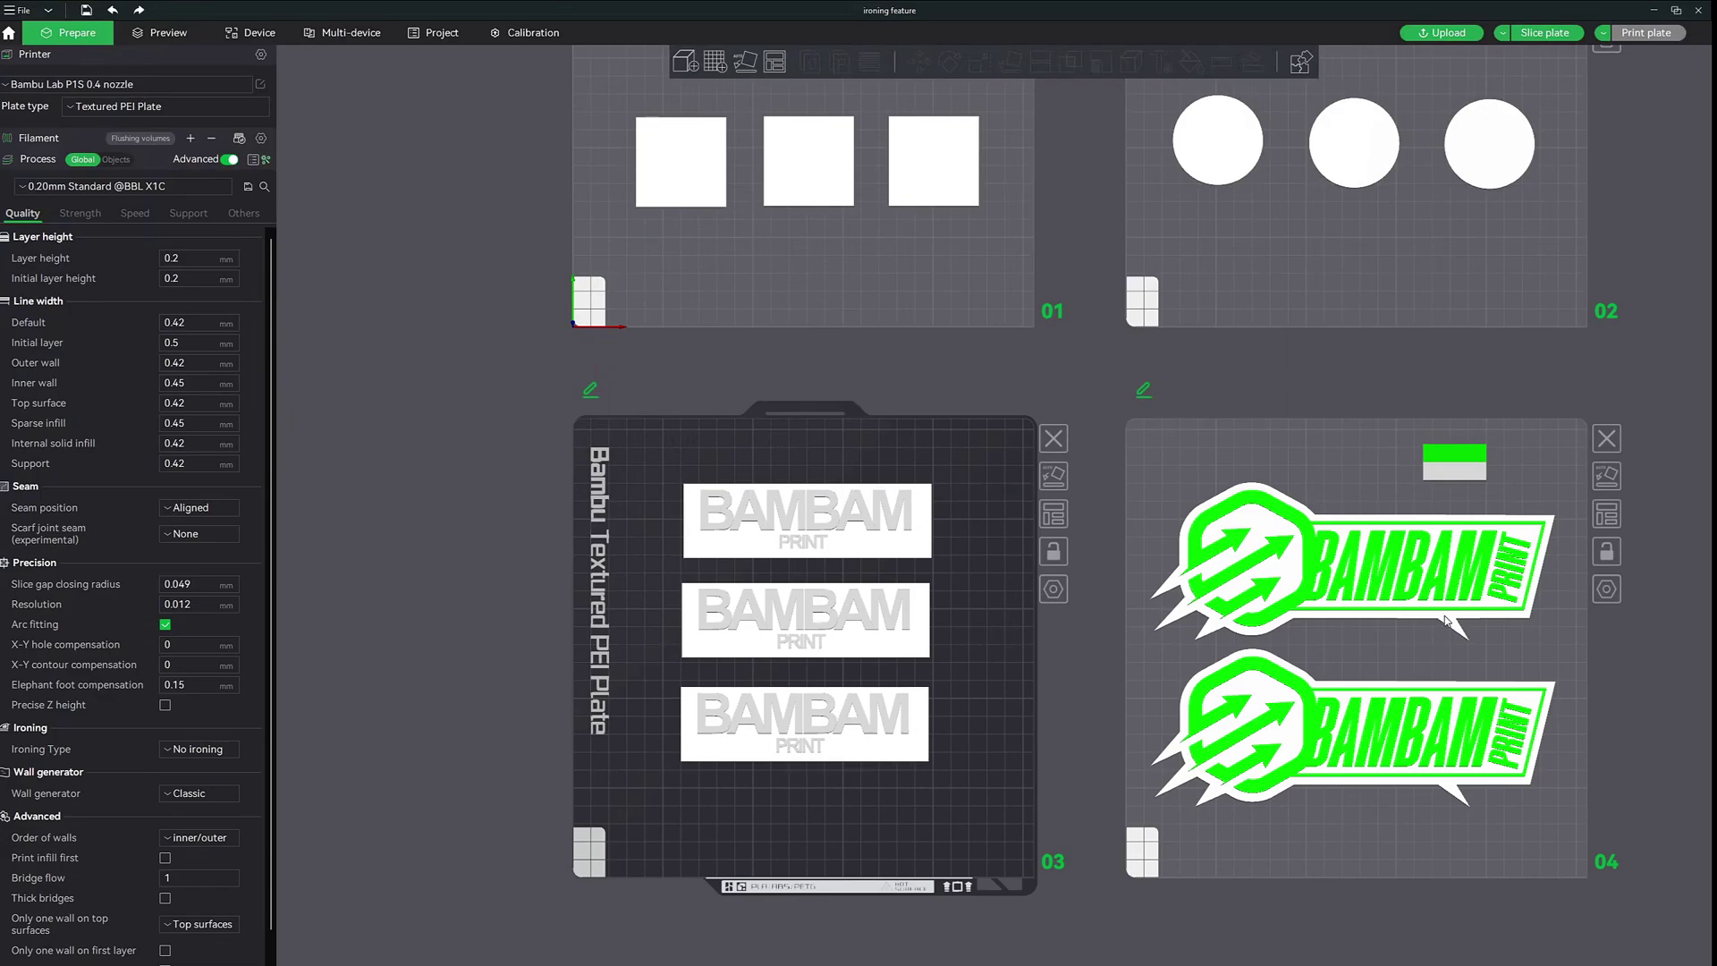
left_click(1265, 459)
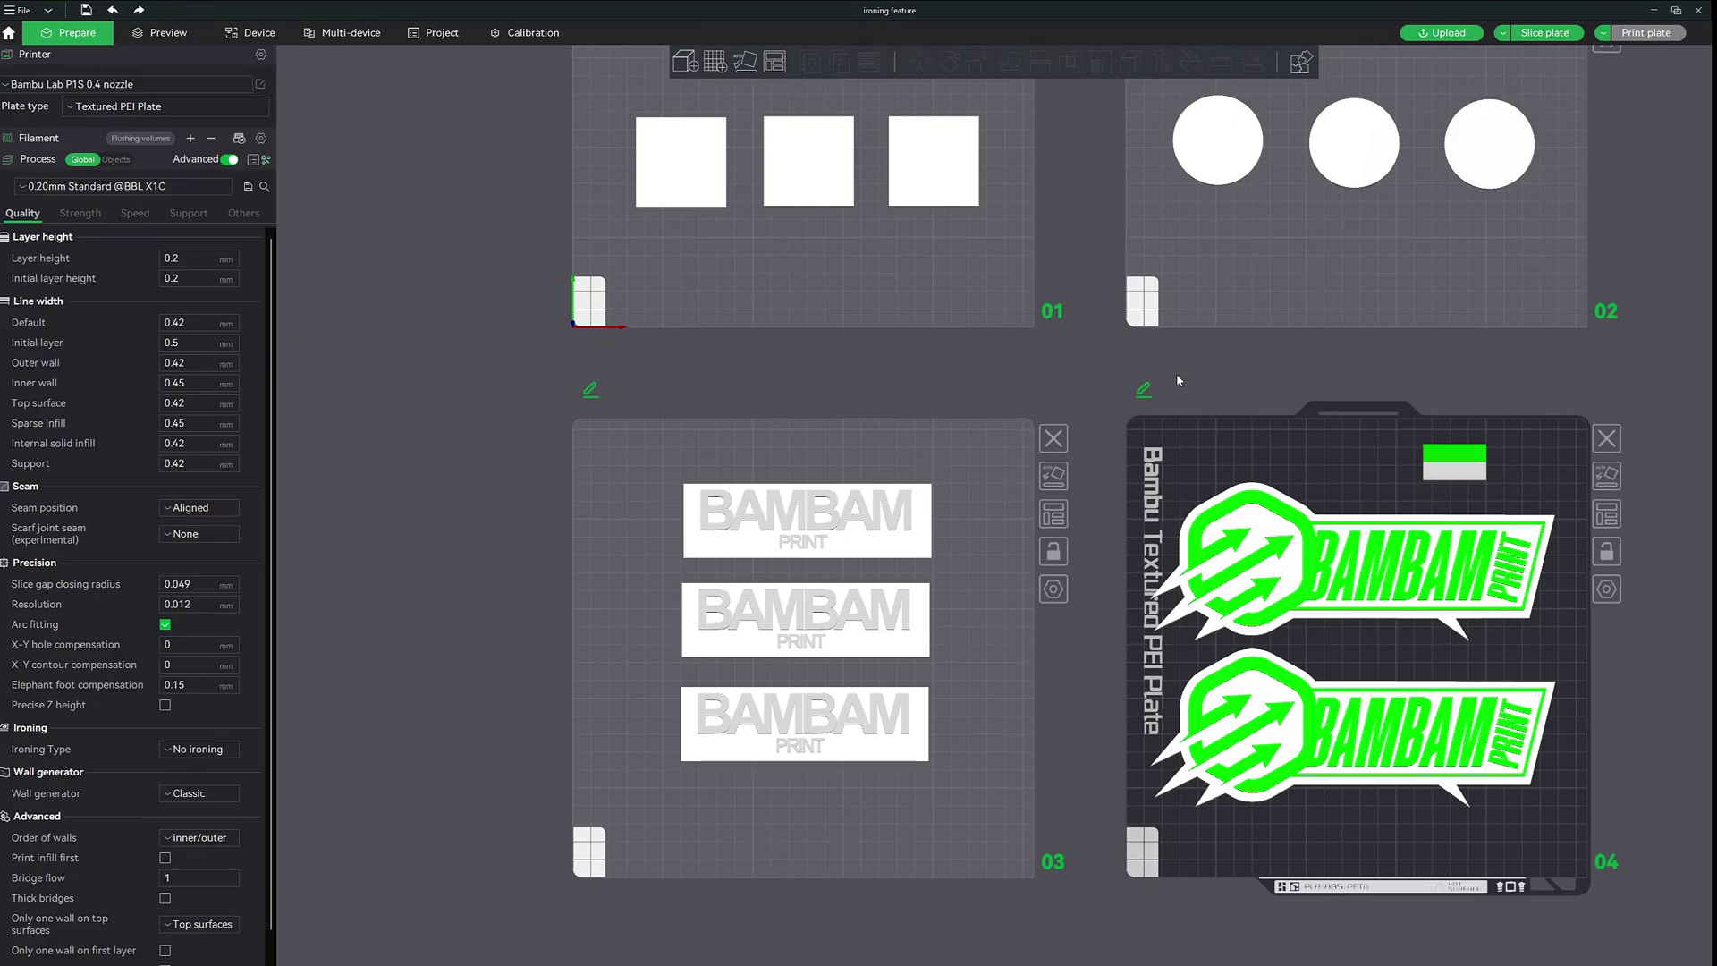
middle_click_drag(1102, 348, 984, 586)
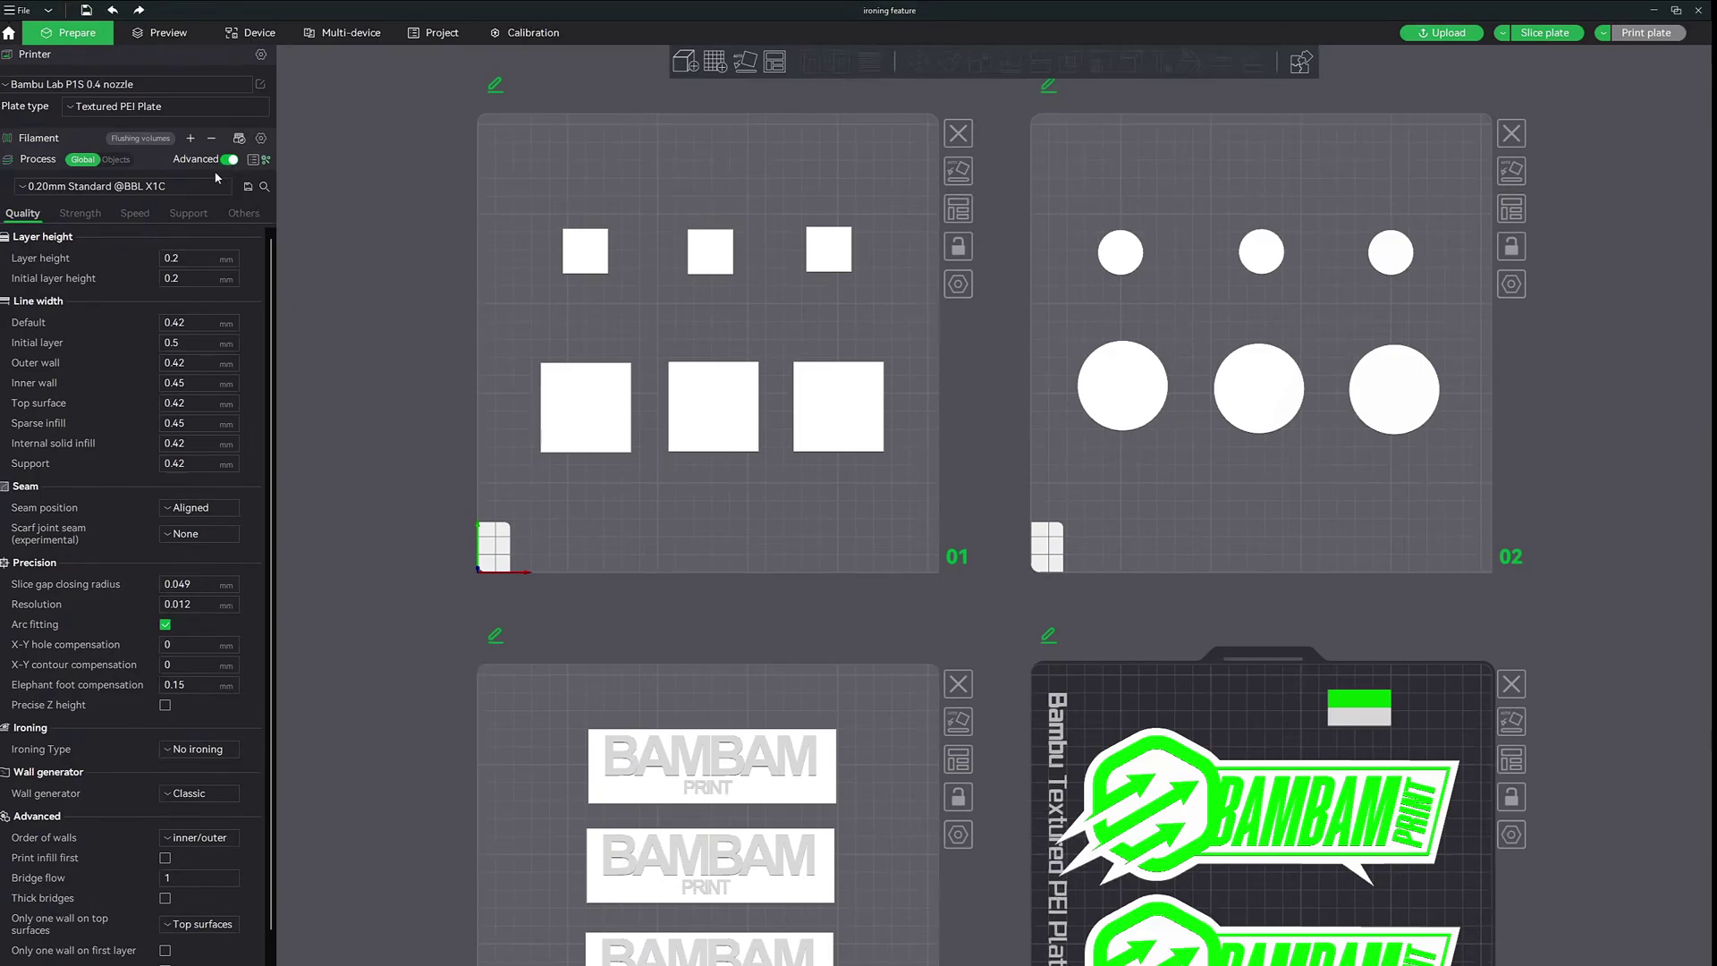
Set the global Ironing Type to Top surfaces and keep the Rectilinear ironing pattern
left_click(204, 751)
left_click(215, 790)
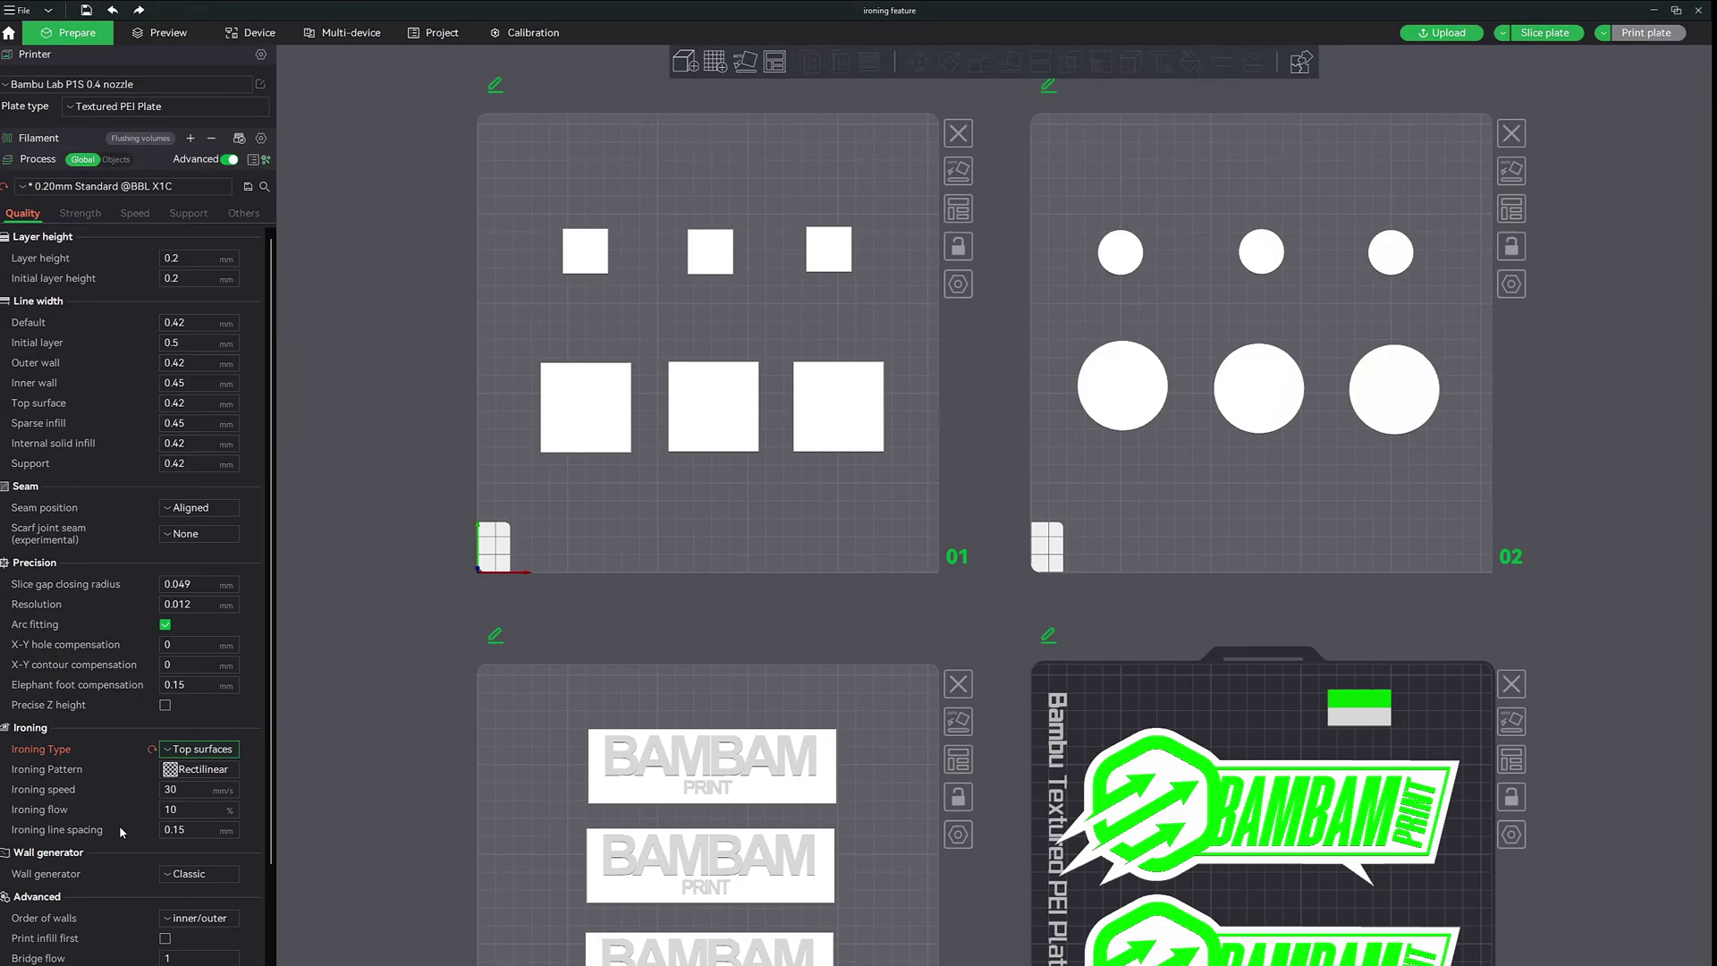
left_click(218, 750)
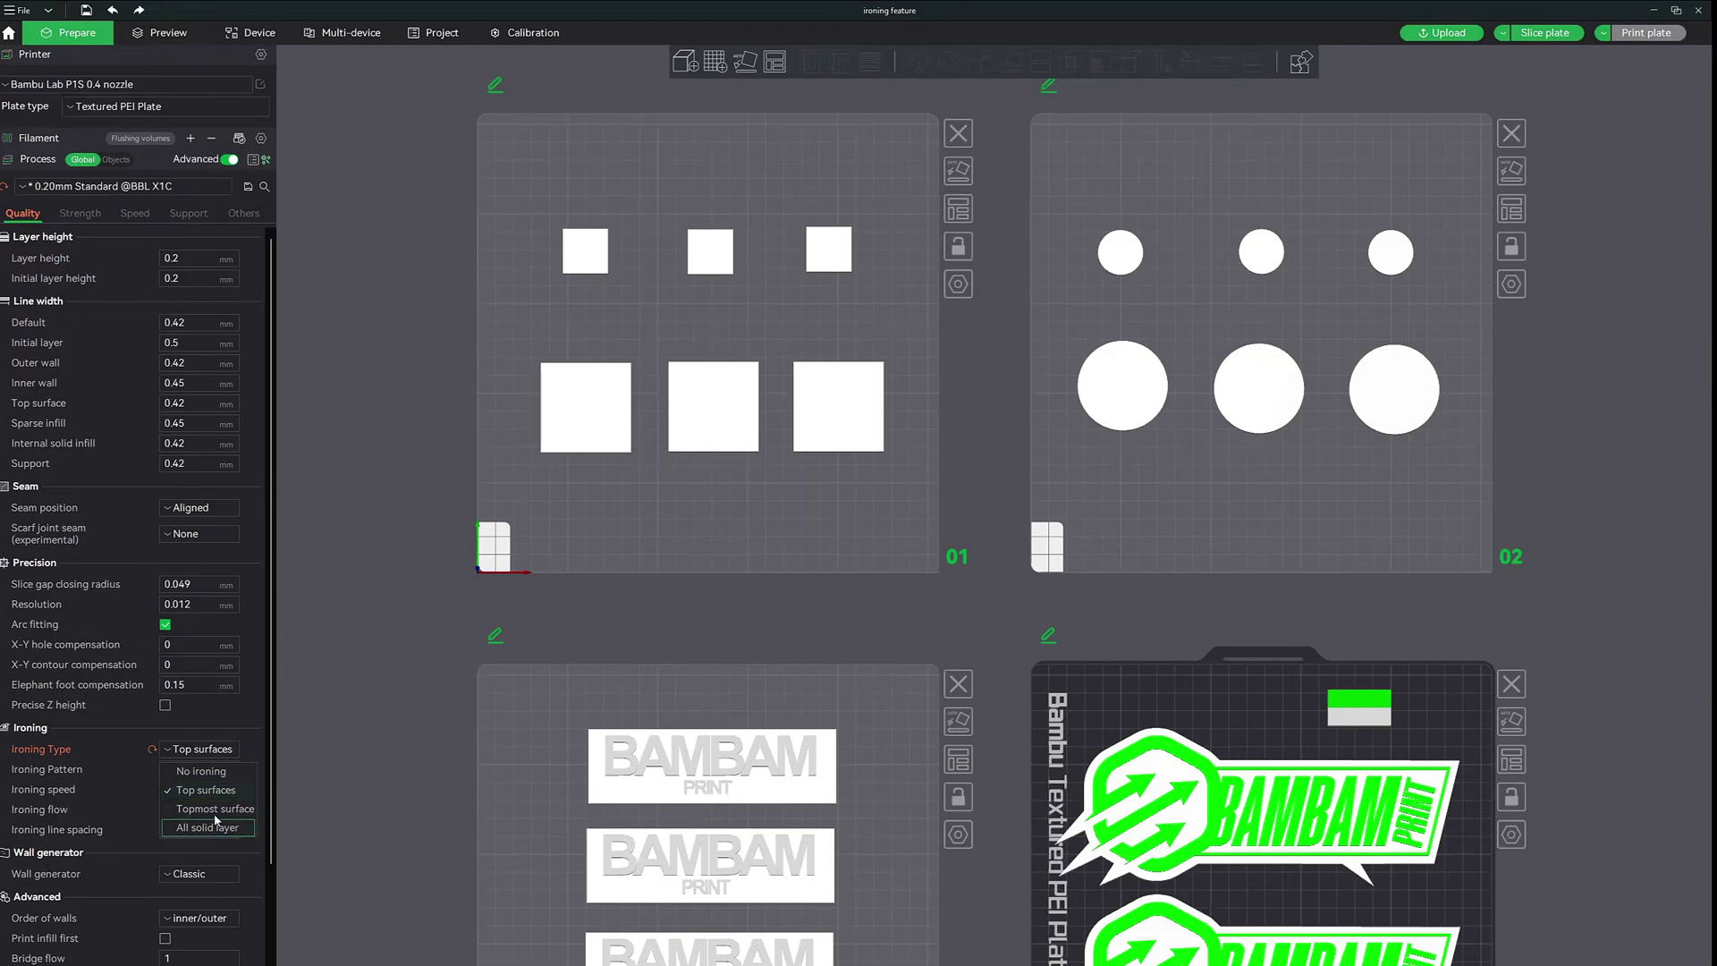
left_click(140, 770)
left_click(202, 774)
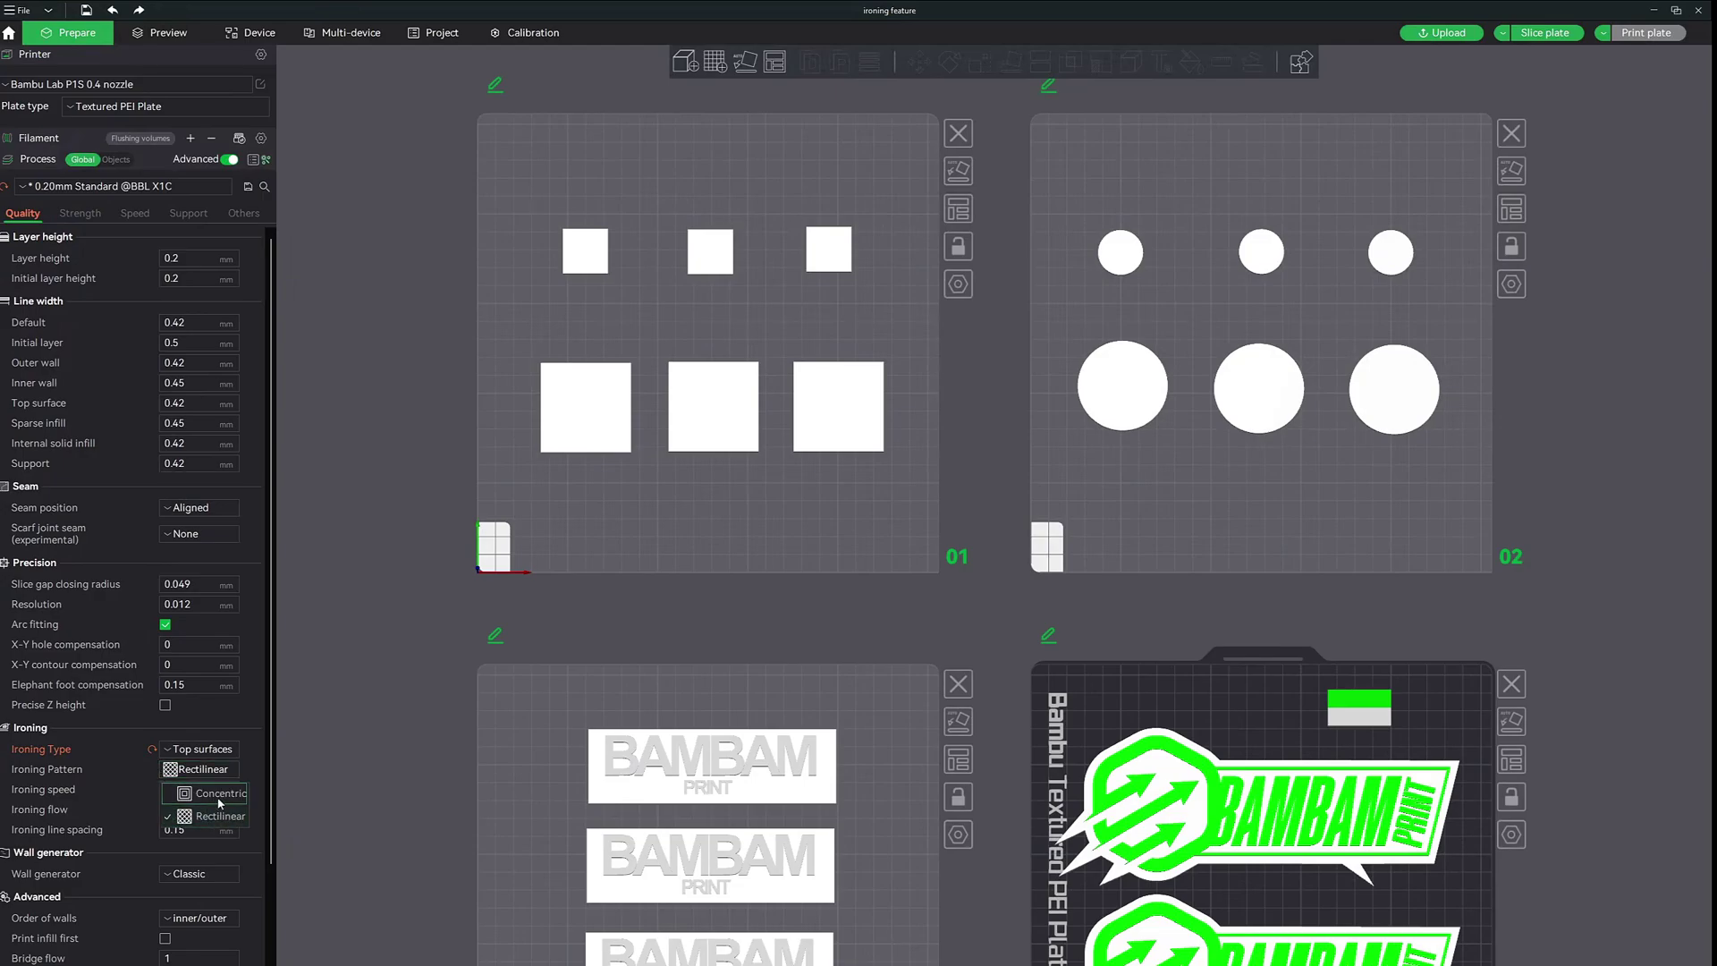
left_click(137, 771)
left_click_drag(525, 240, 892, 466, "shift")
left_click(727, 491)
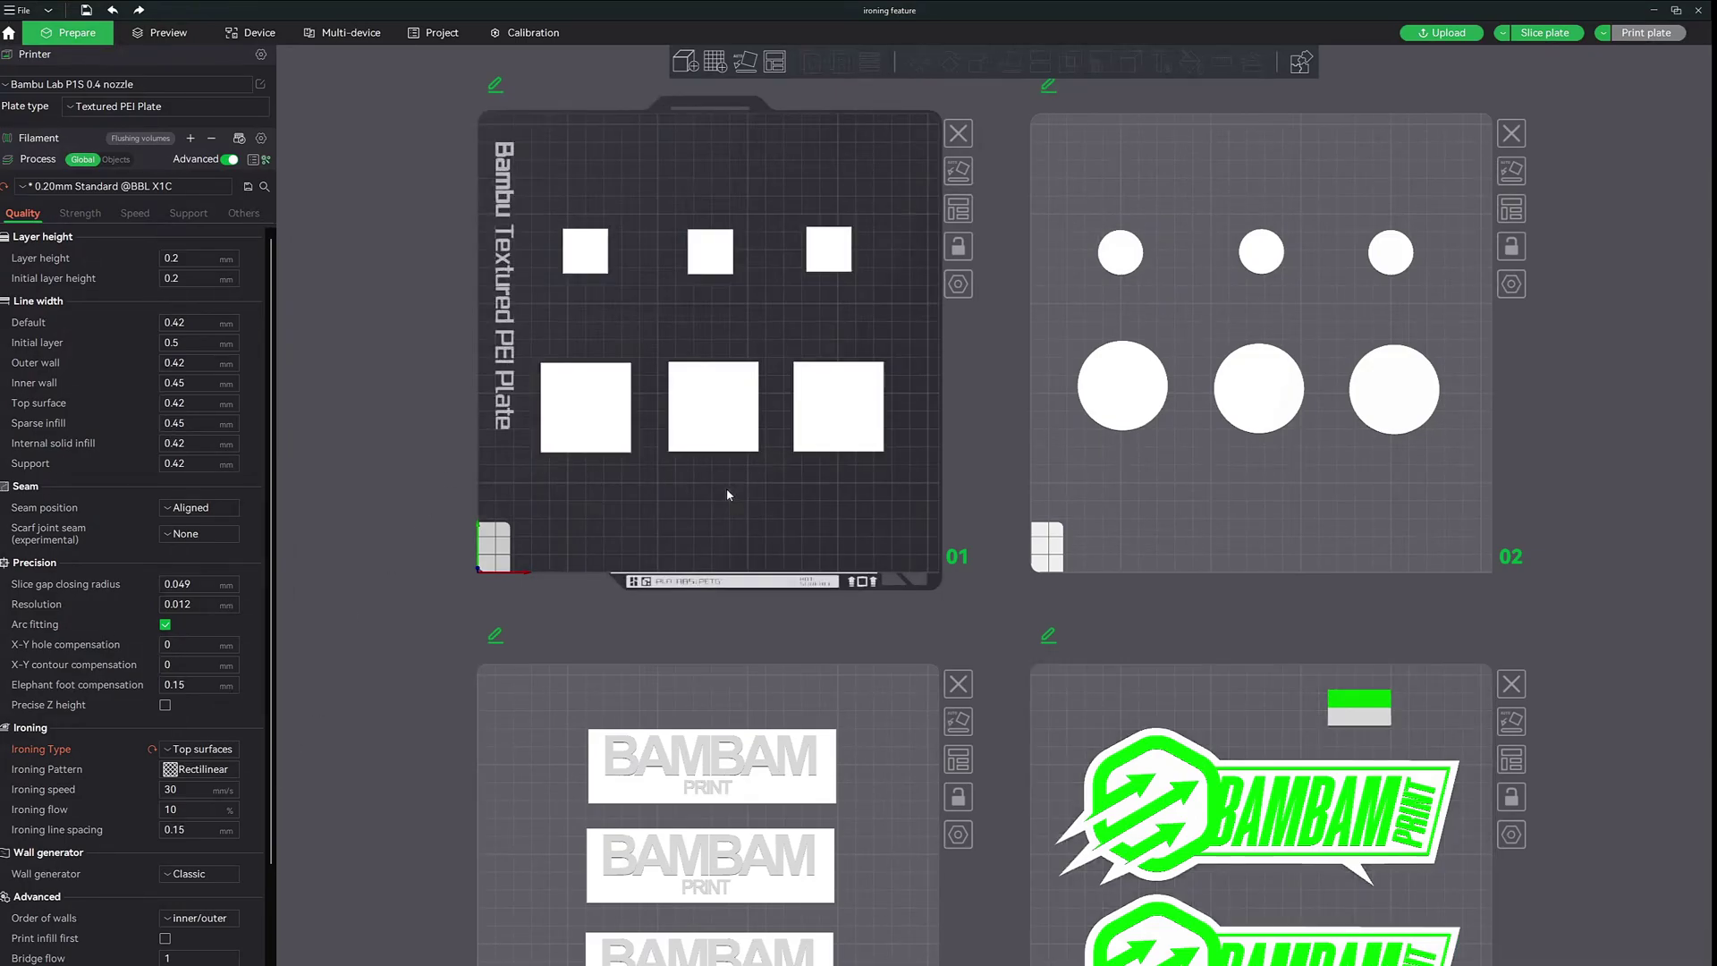
left_click(590, 257)
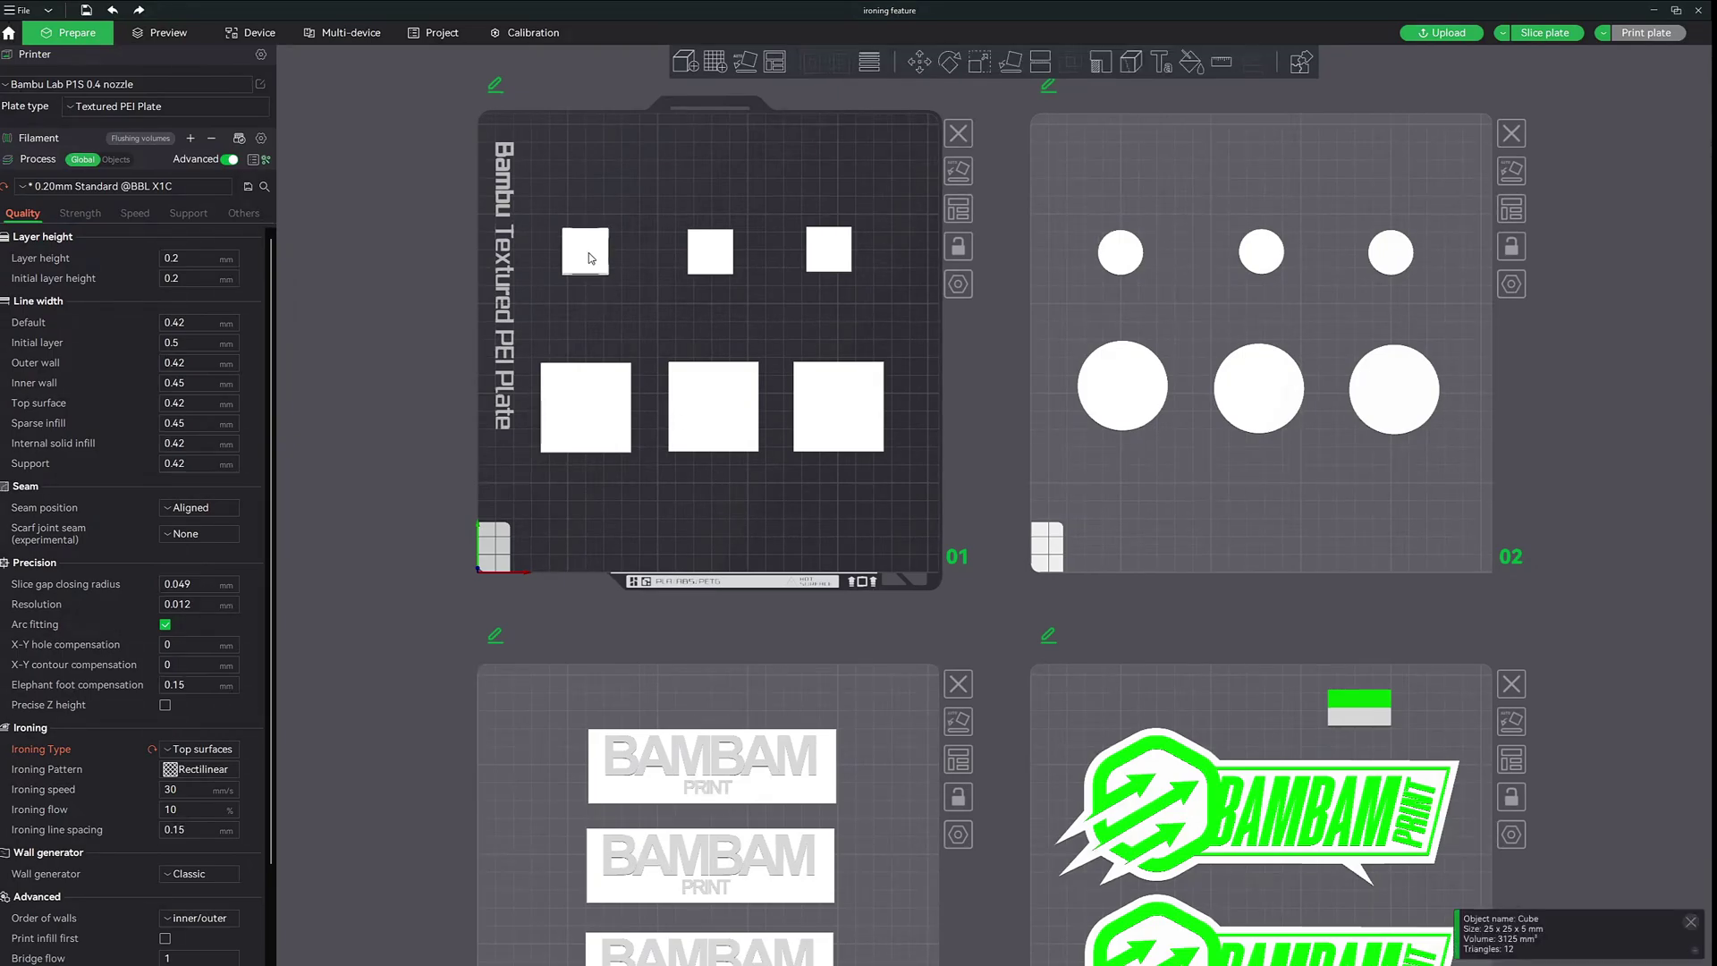
left_click(715, 262)
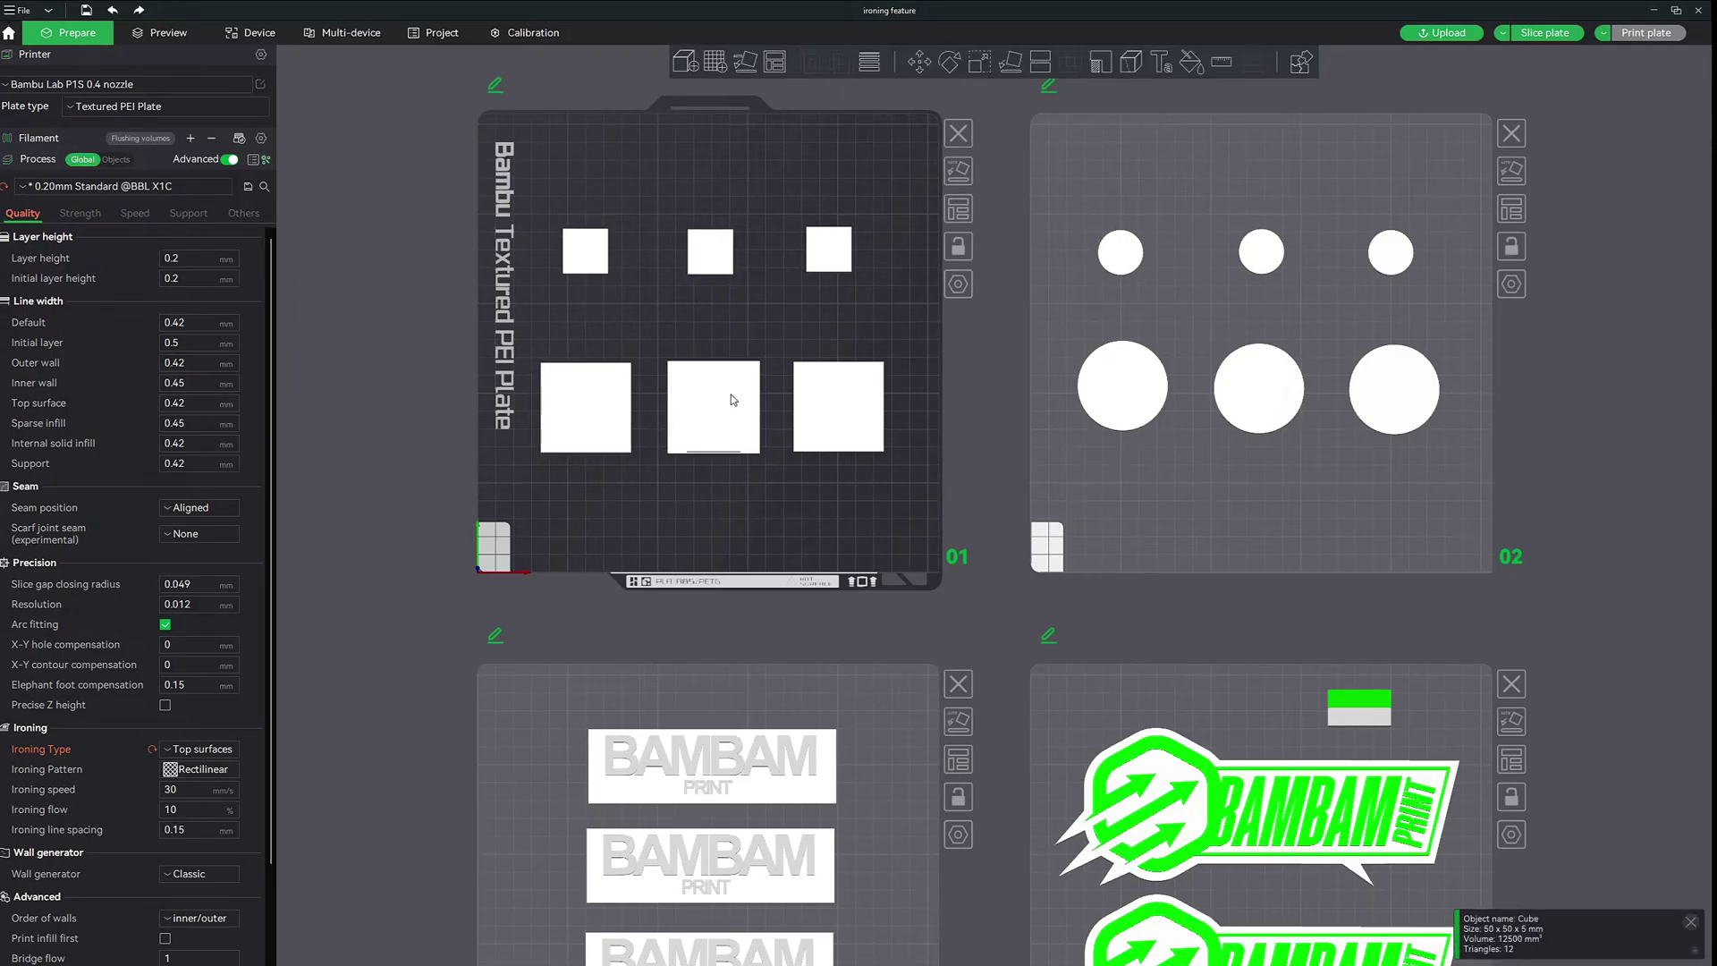
left_click(821, 255)
left_click(848, 423)
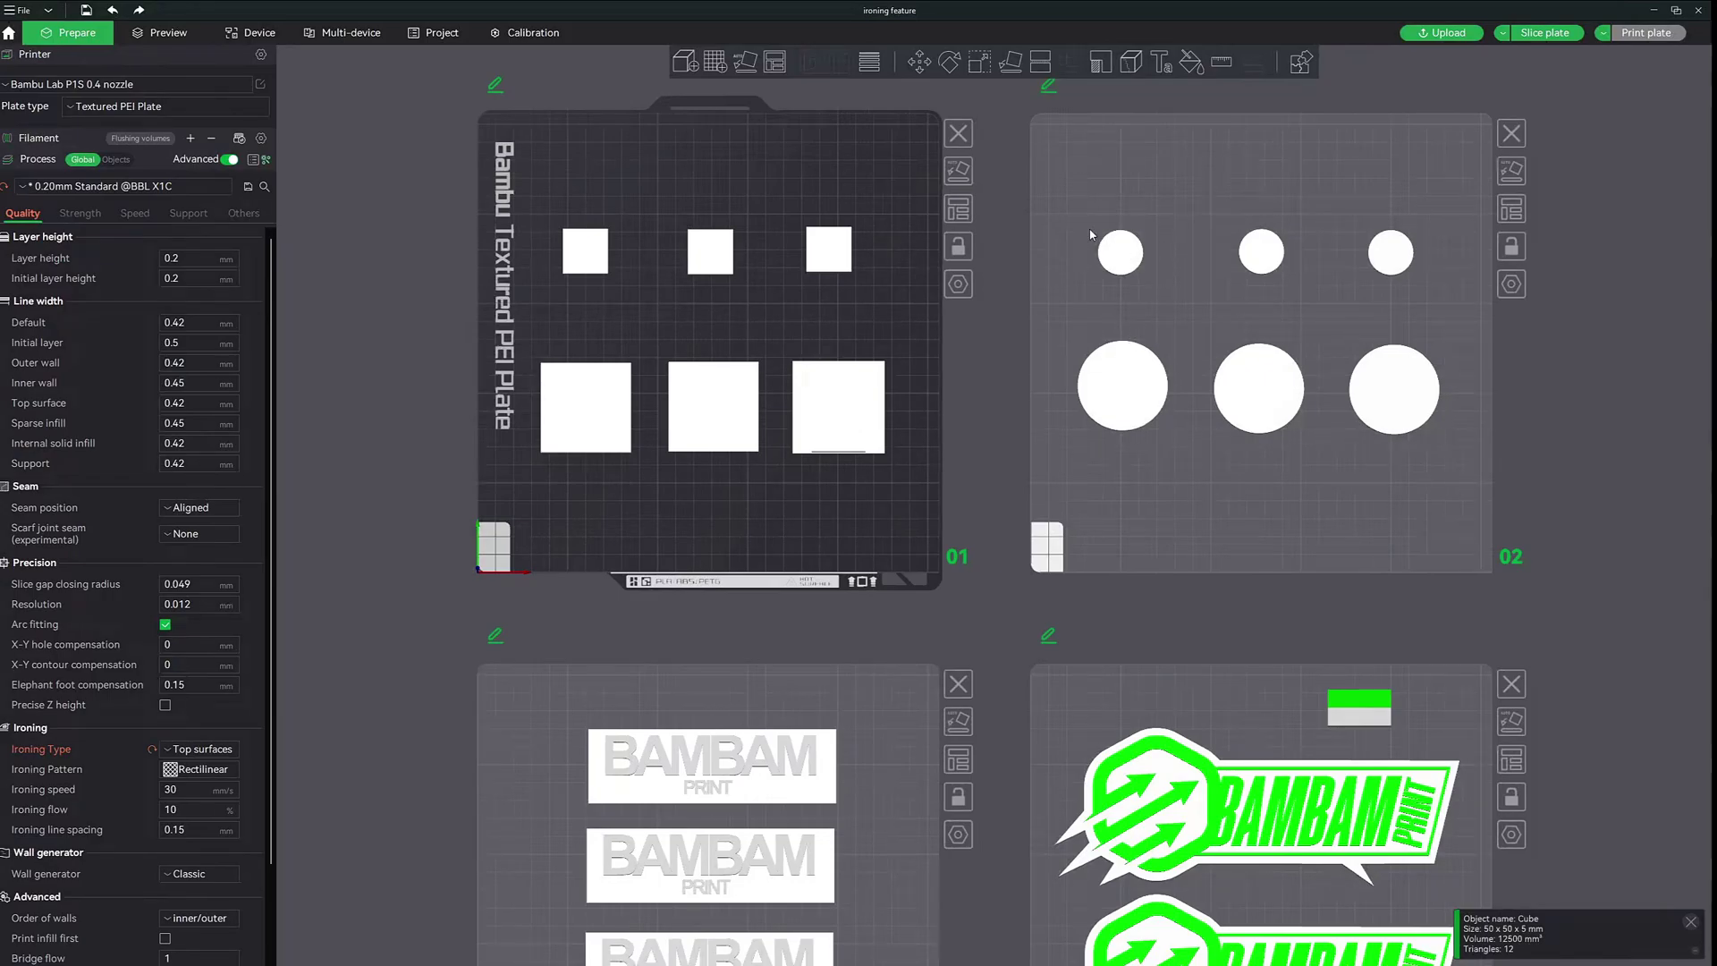
left_click(1067, 217)
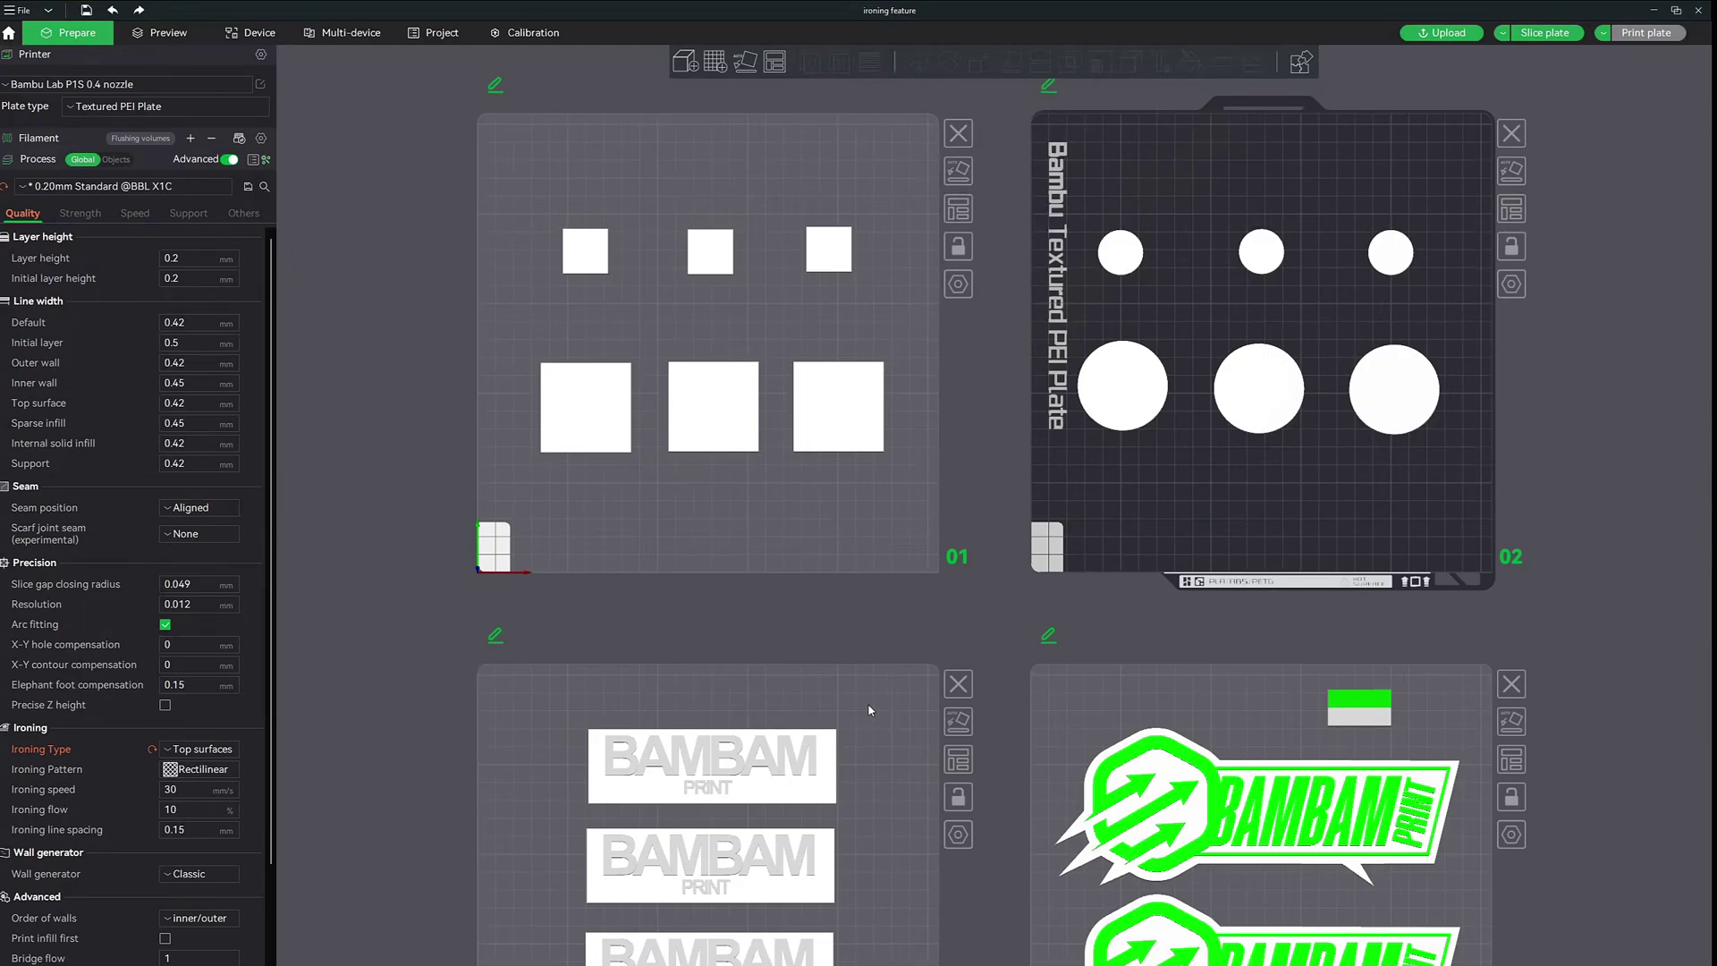
middle_click_drag(869, 711, 963, 354)
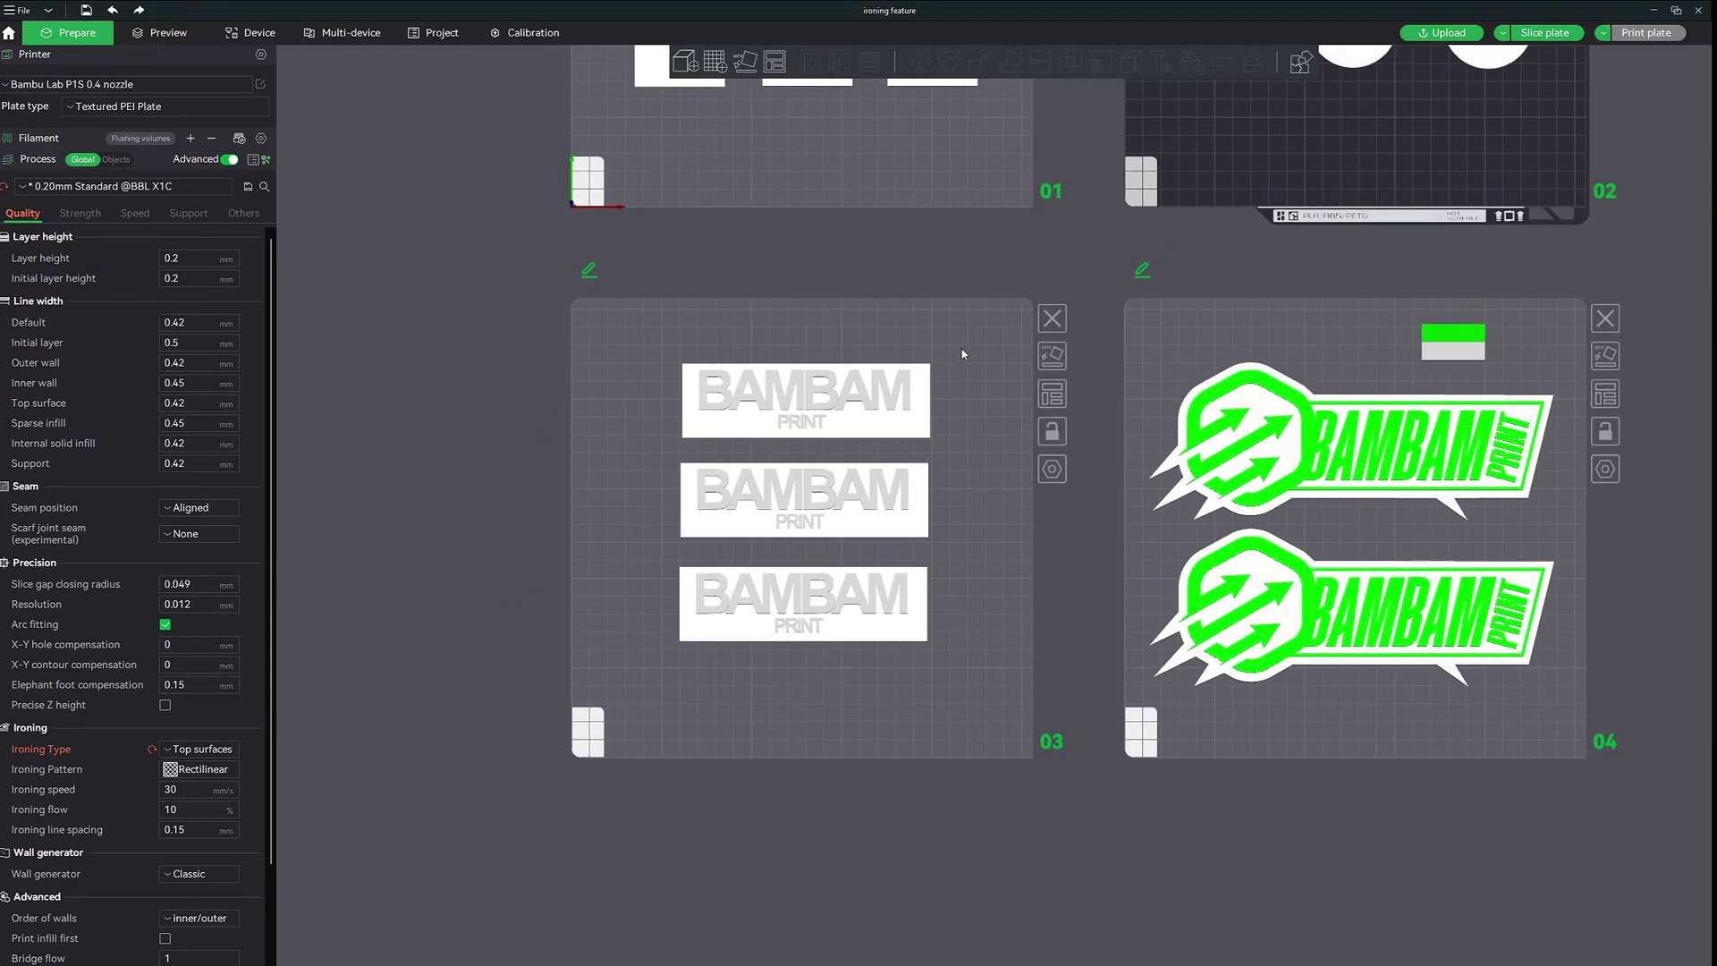
left_click(975, 461)
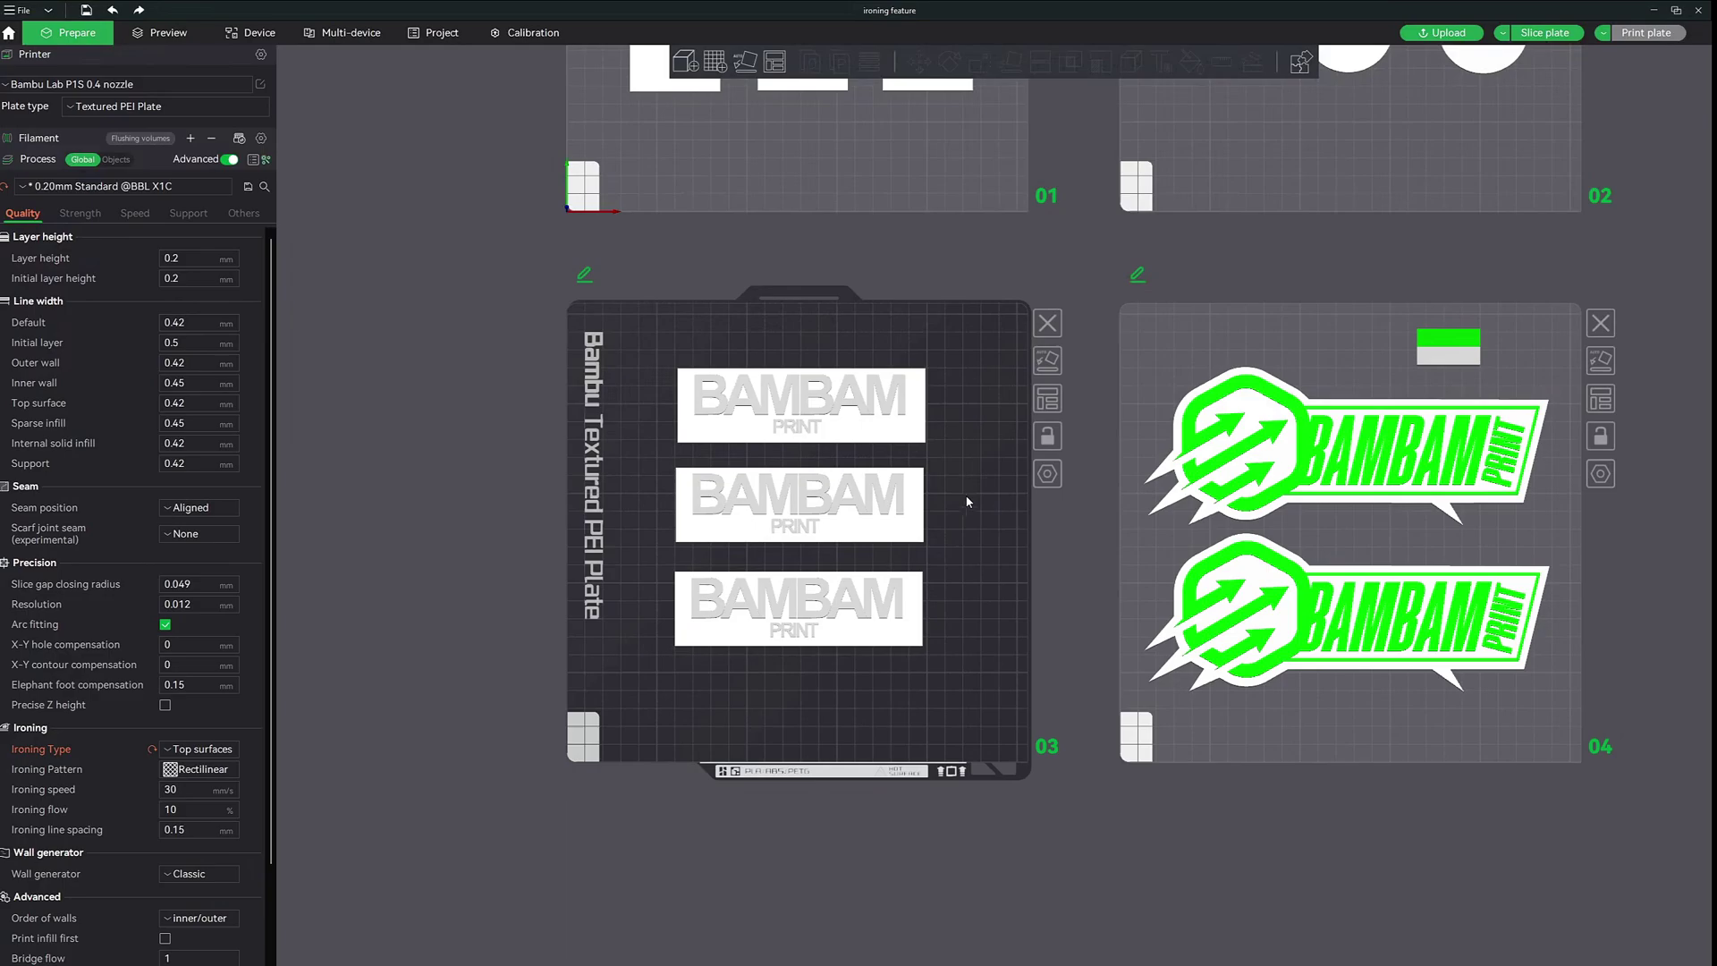
left_click(1384, 354)
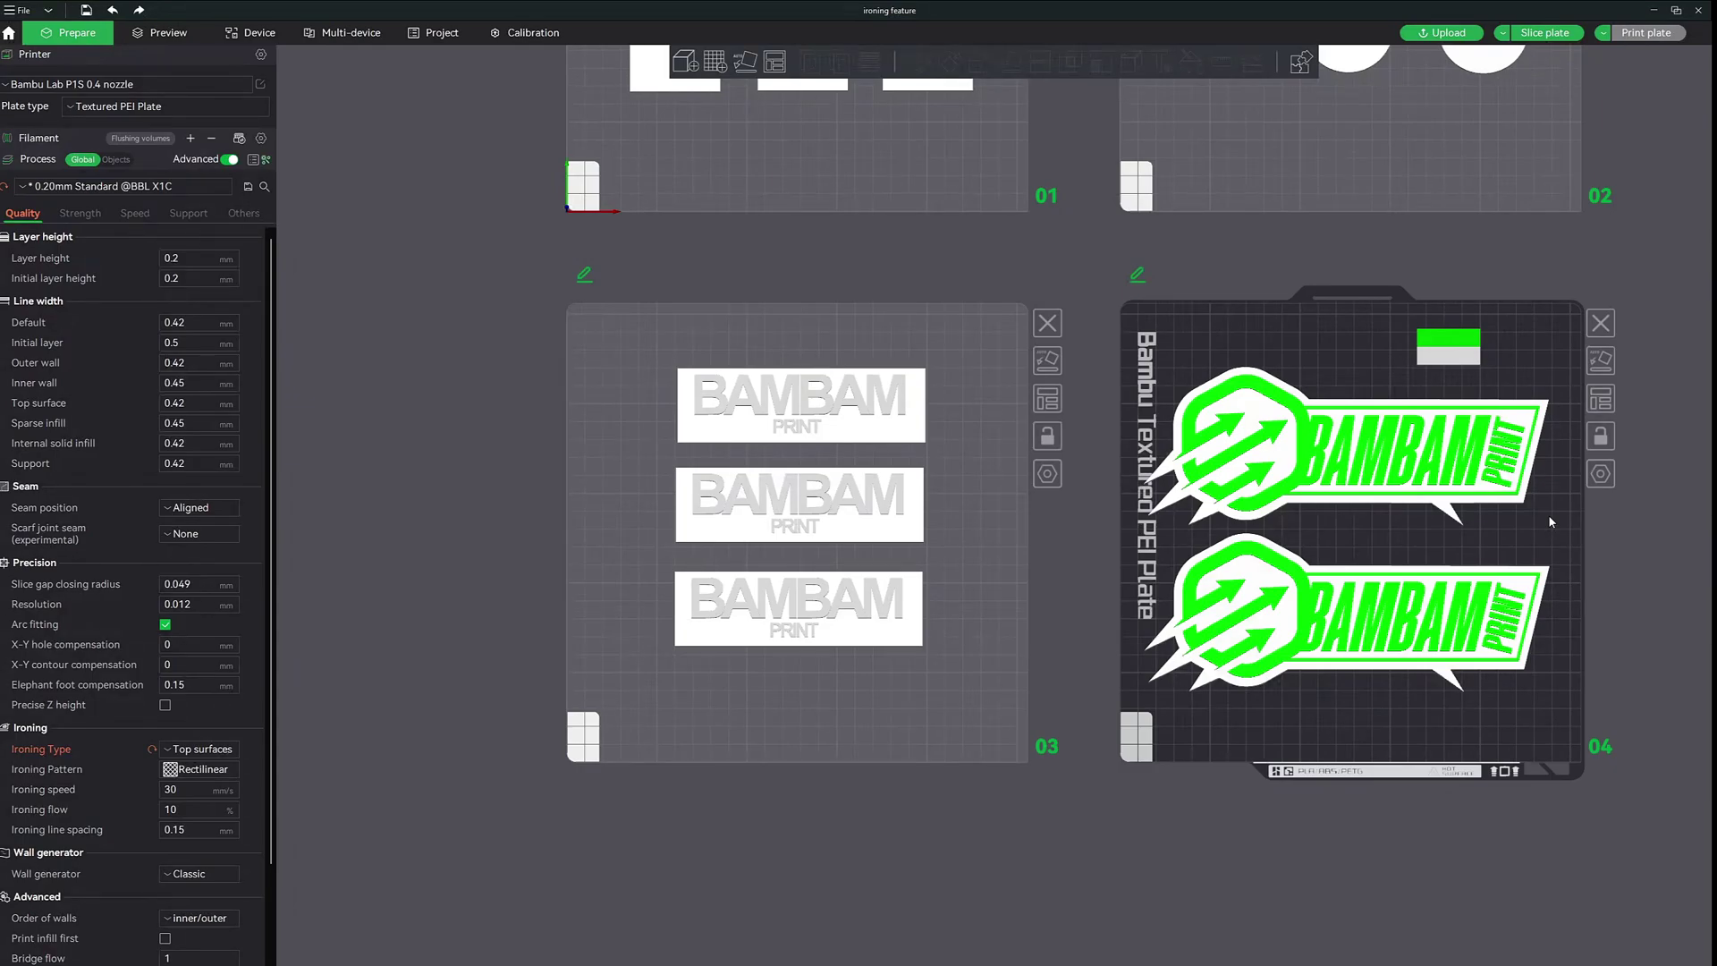
scroll(984, 420, "up", 1)
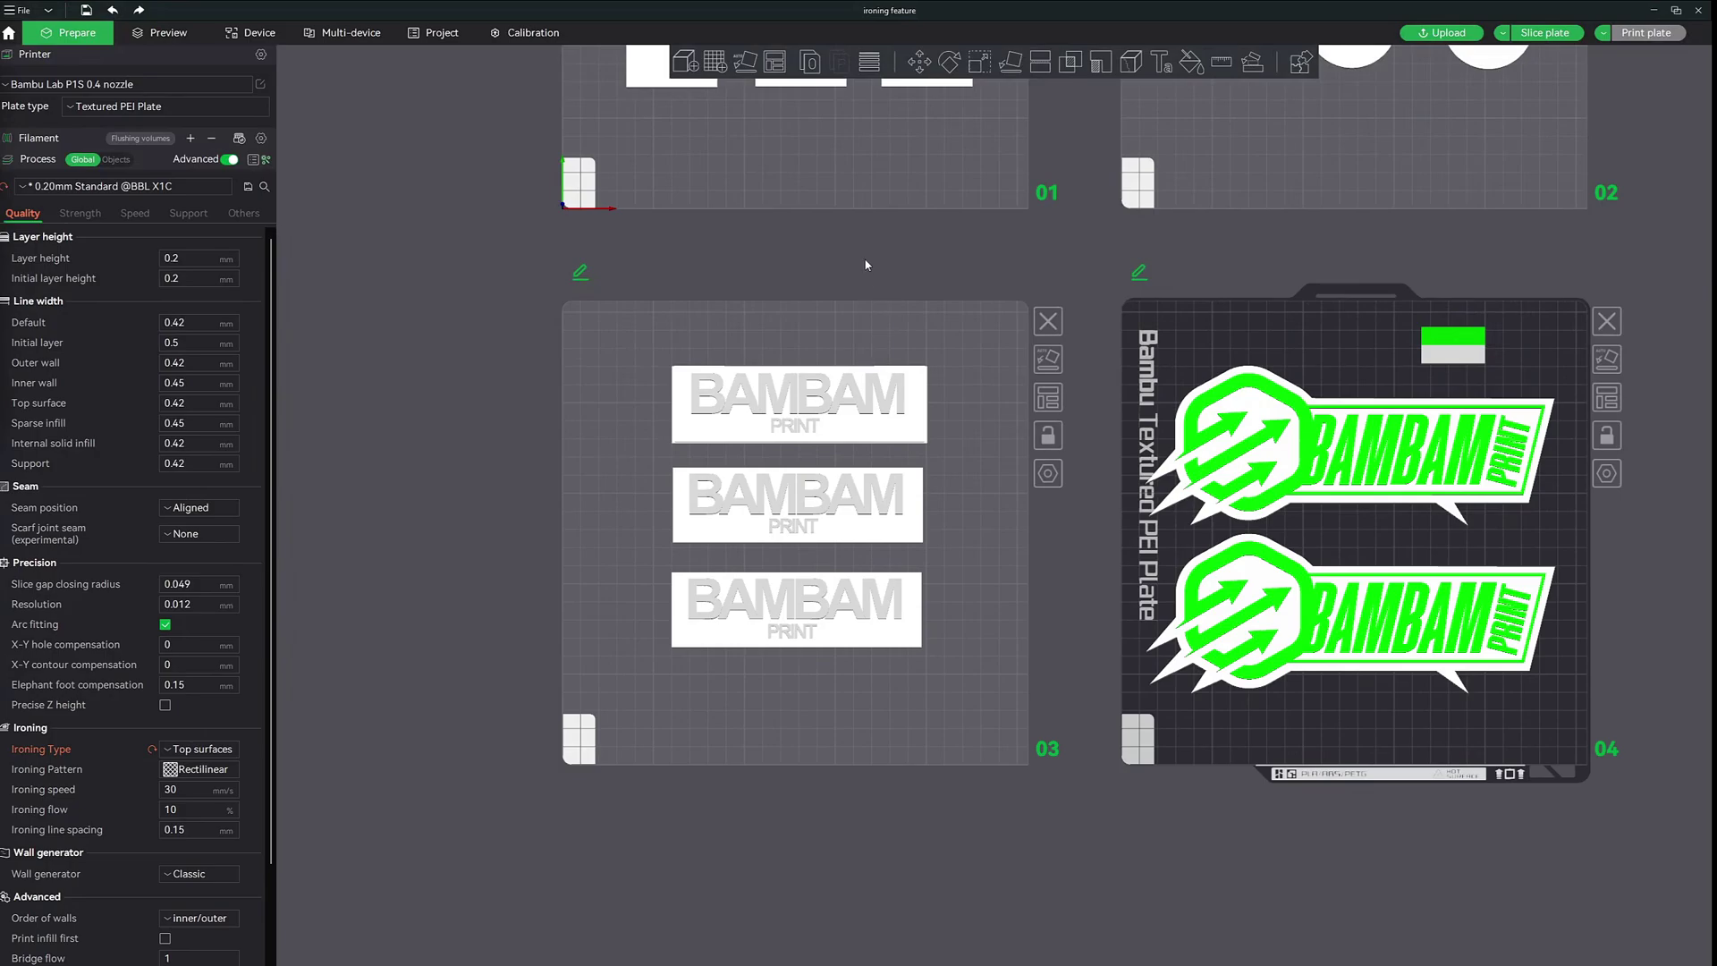
middle_click_drag(813, 165, 897, 624)
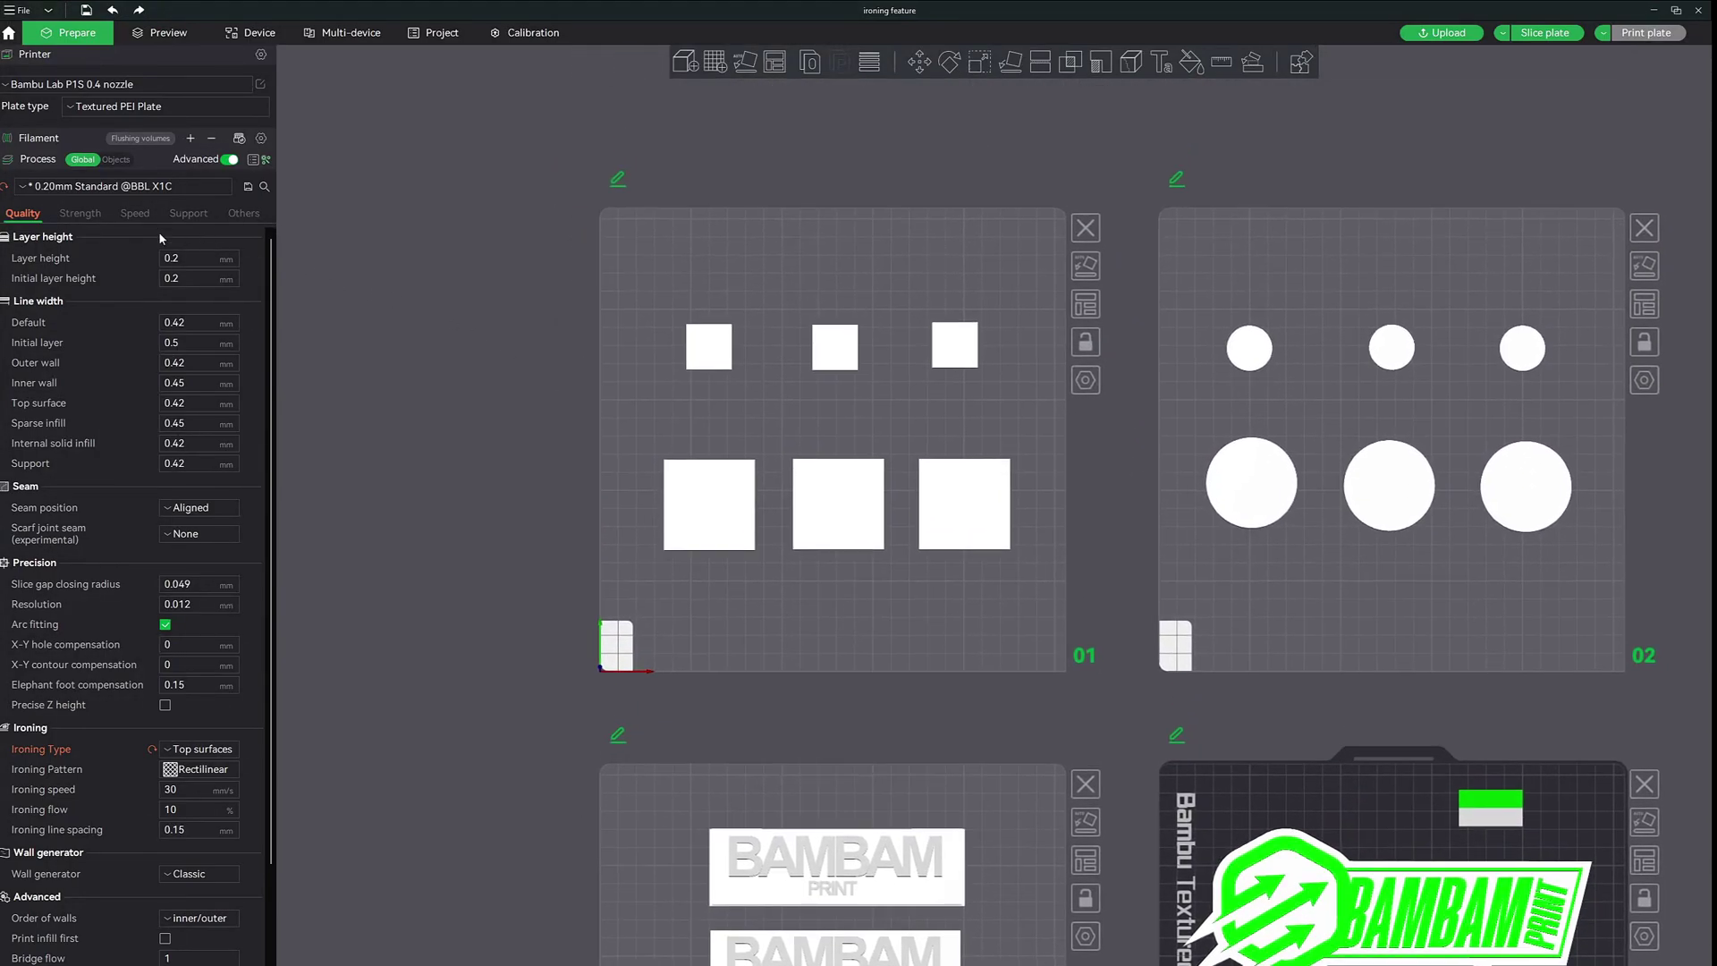
In per-object settings, turn ironing off for plate 01's small and large left cubes
left_click(121, 161)
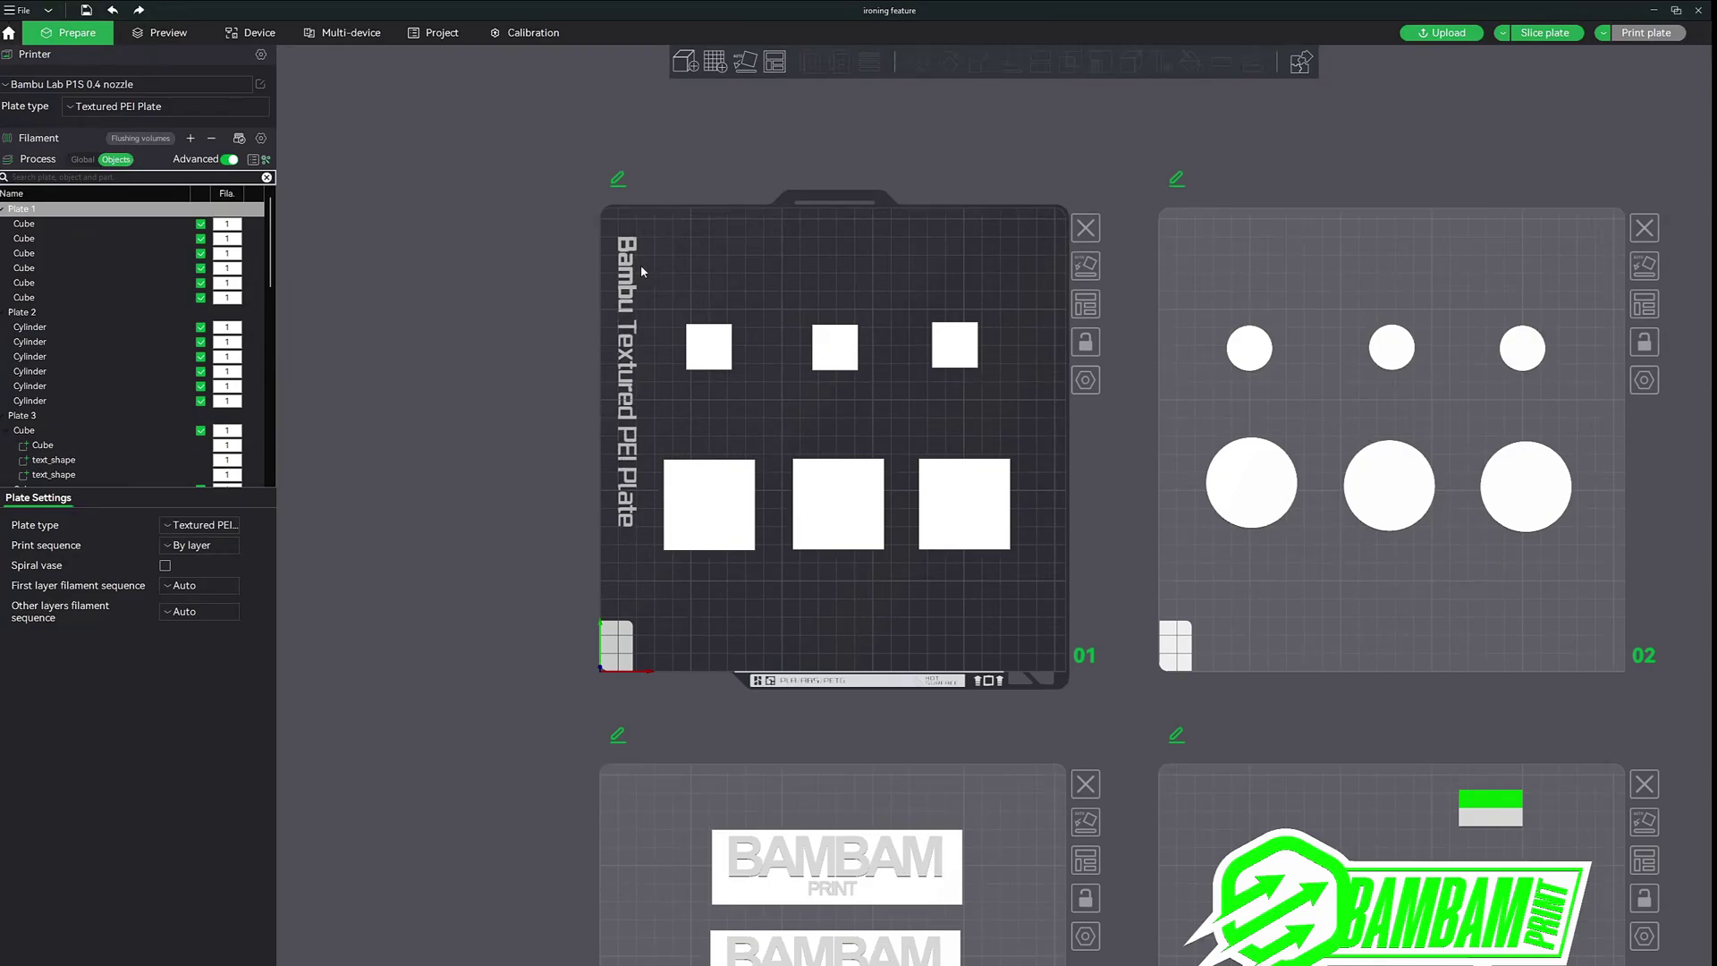
left_click(688, 346)
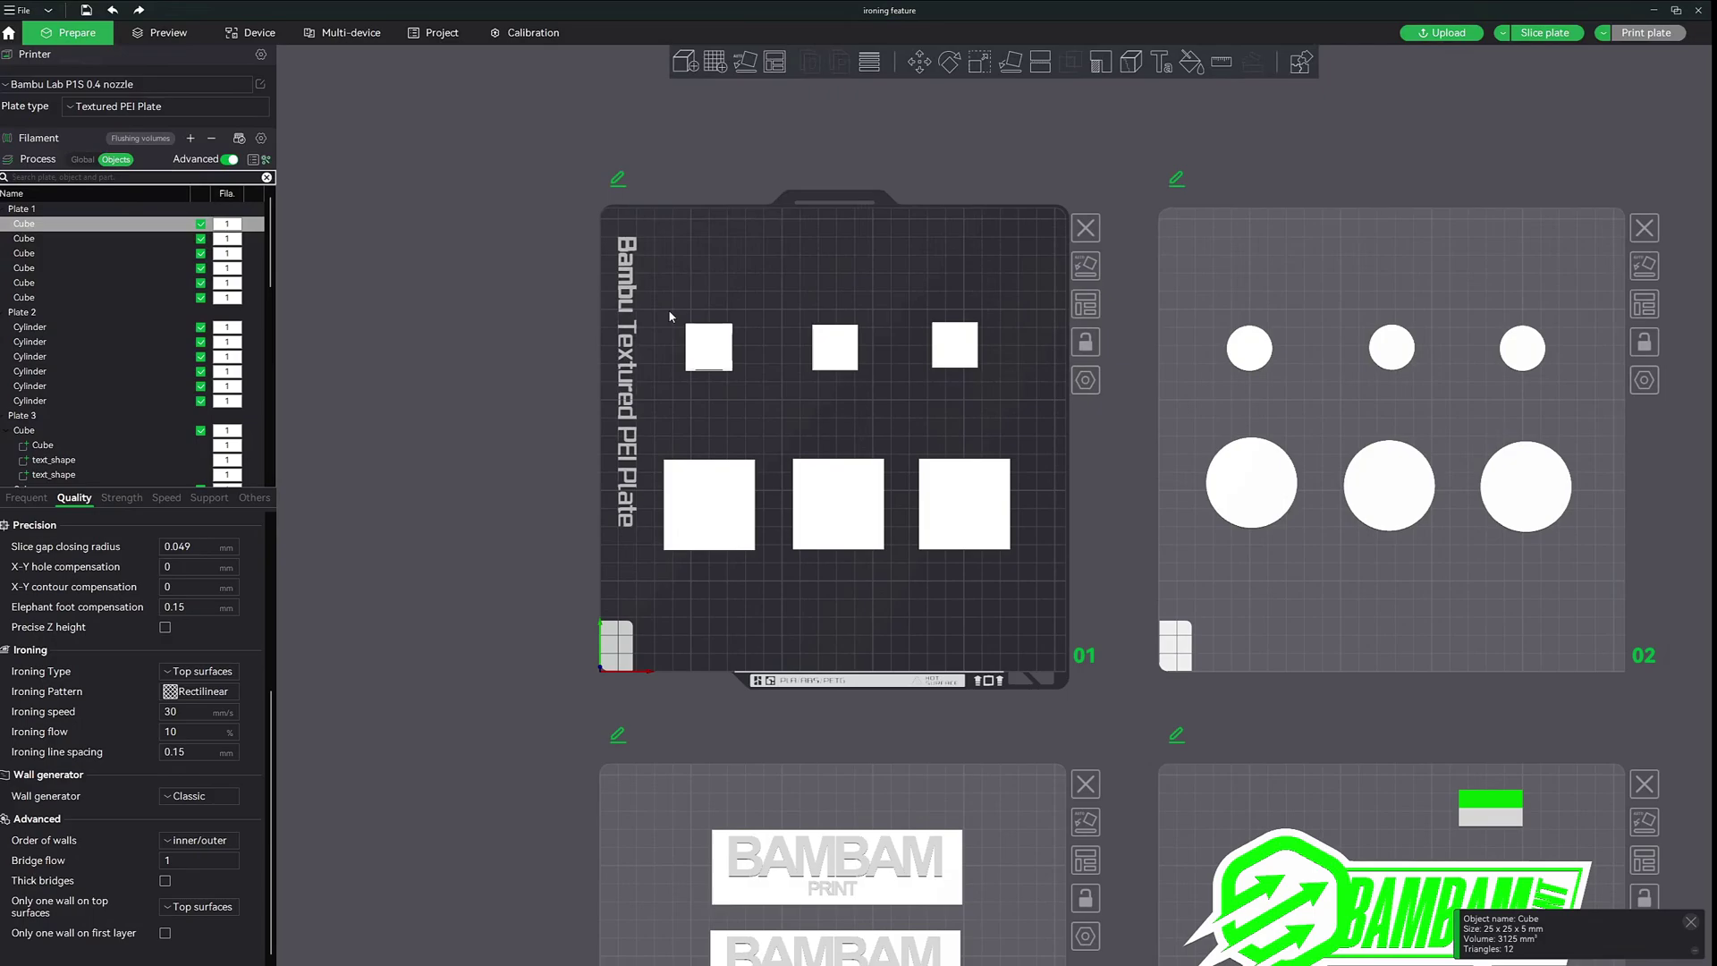
left_click(696, 497, "ctrl")
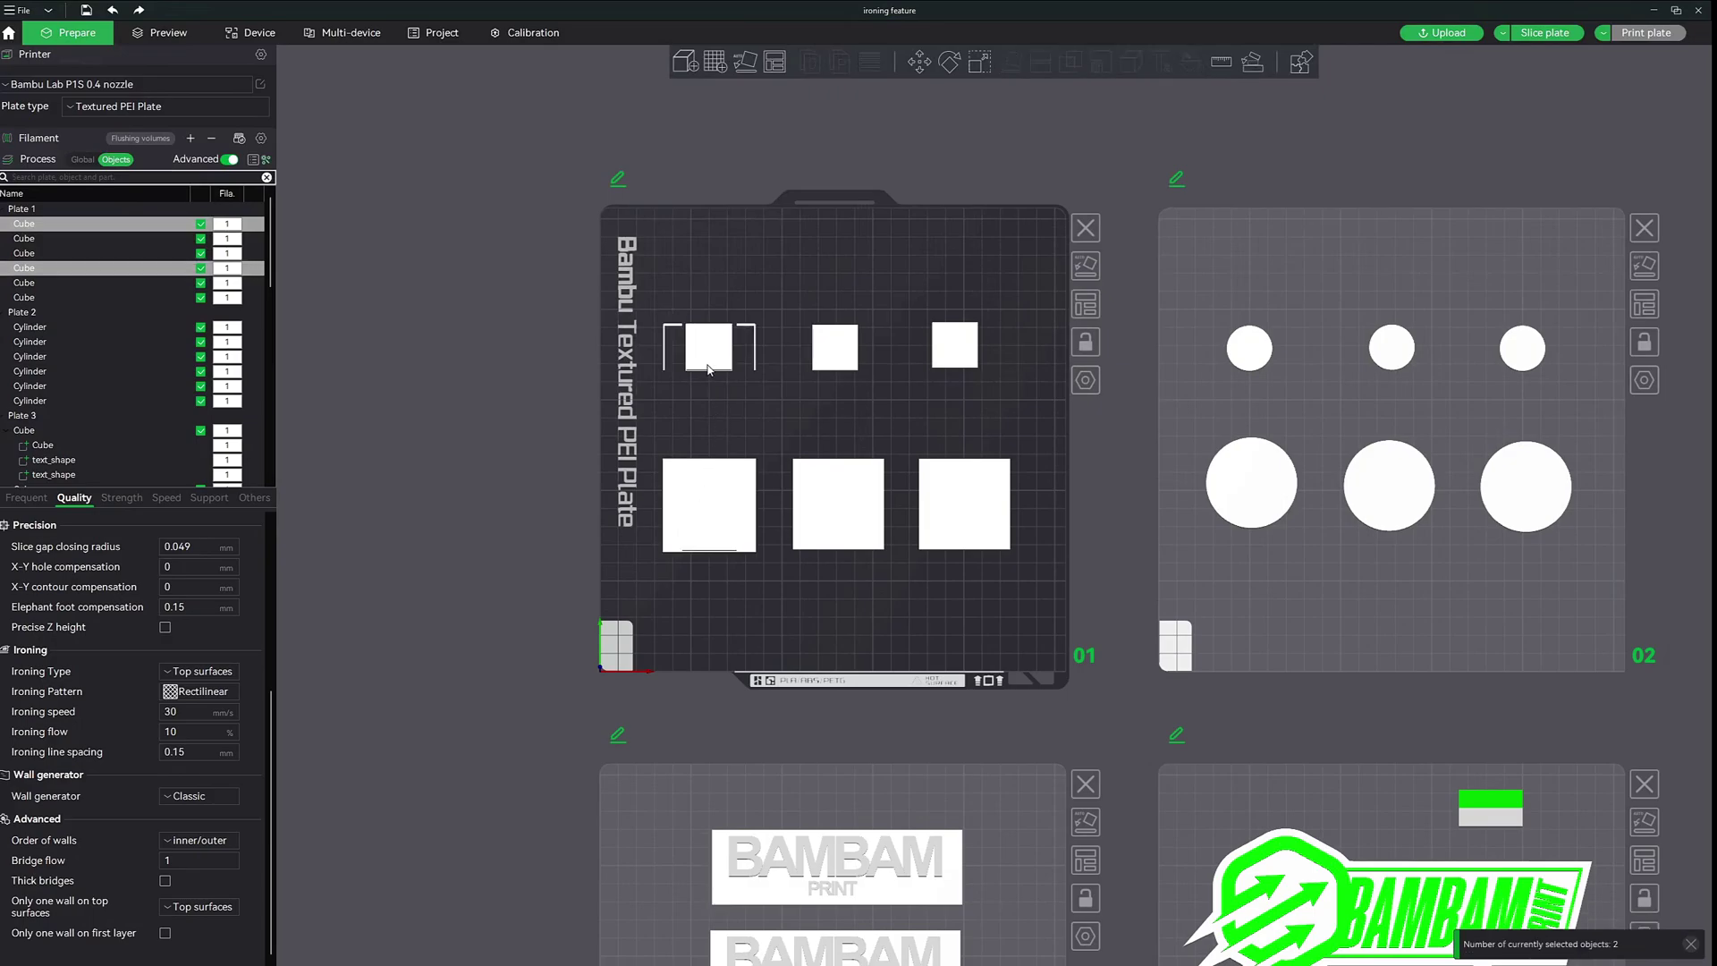
left_click(199, 671)
left_click(192, 691)
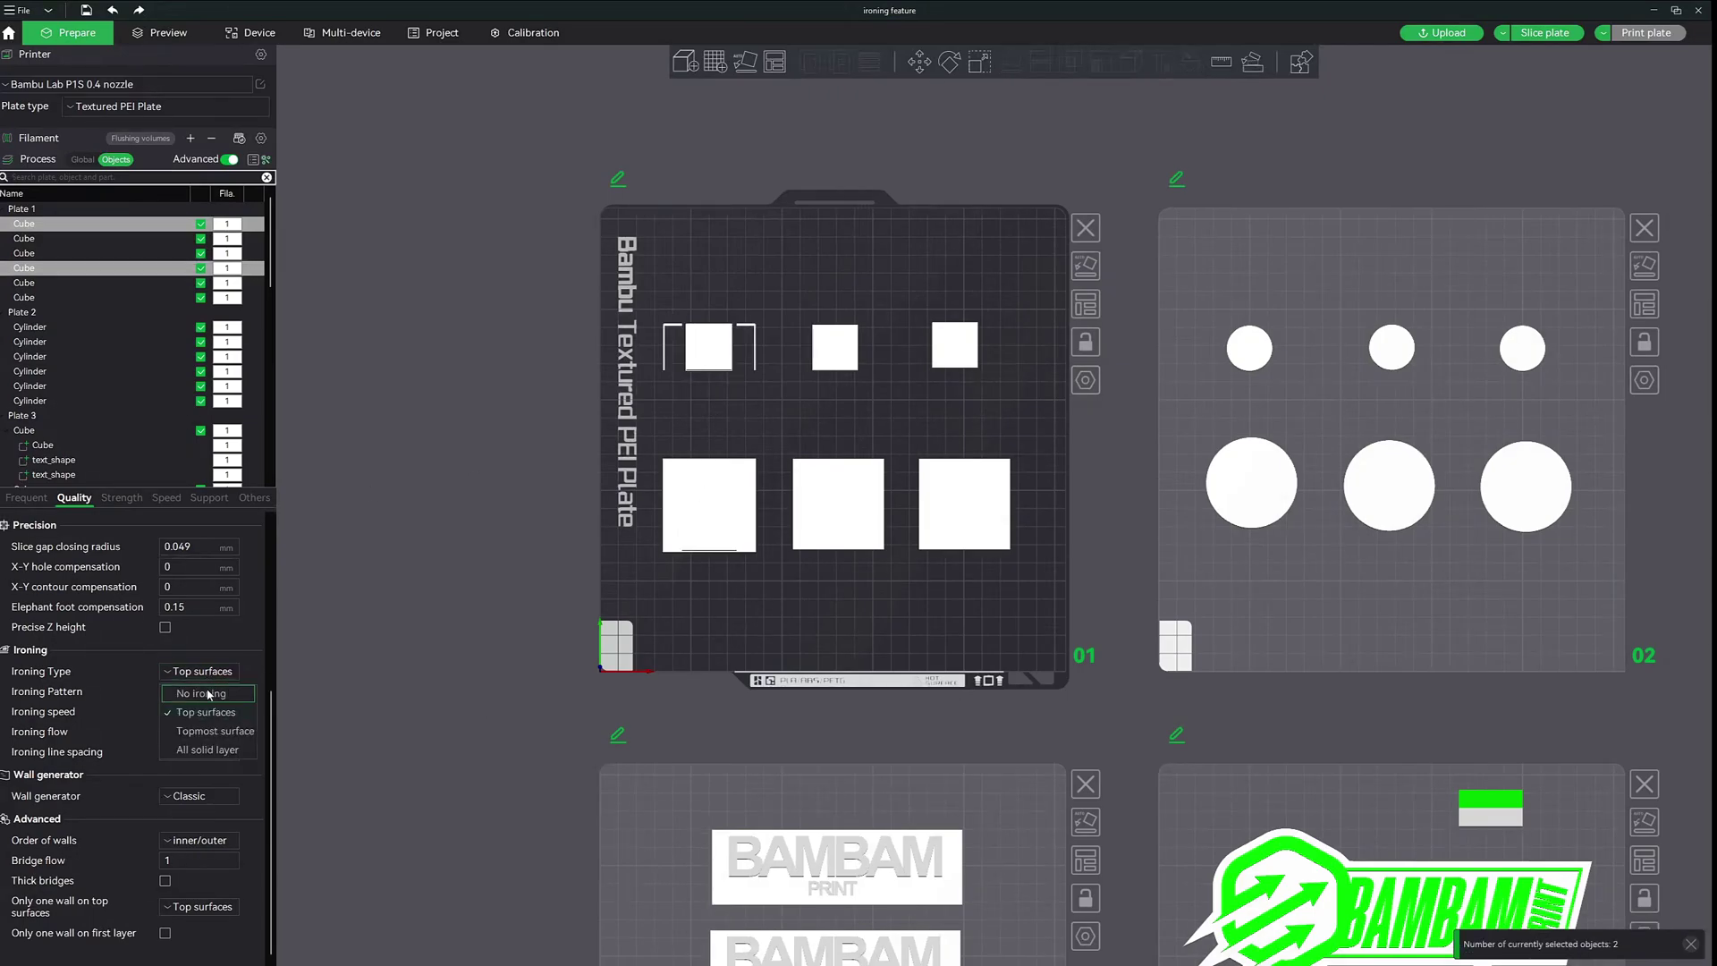
Give the top-right small and bottom-right large cubes Concentric ironing, then activate plate 02
left_click(839, 349)
left_click(829, 516, "ctrl")
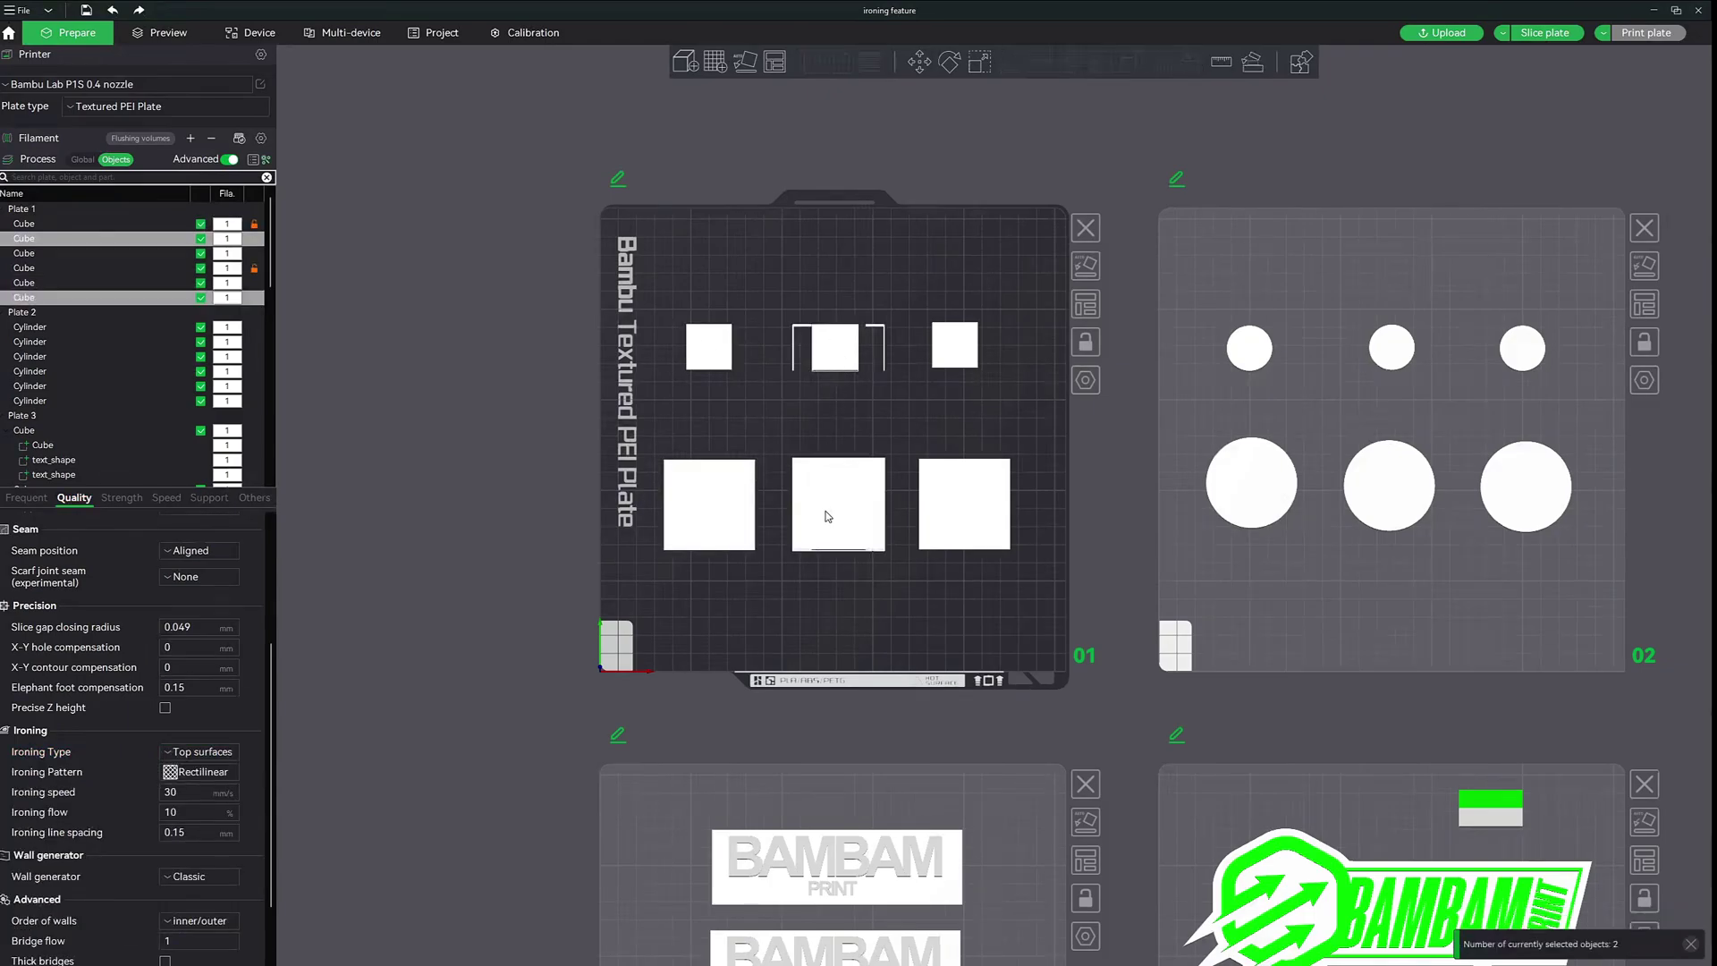
scroll(125, 720, "down", 3)
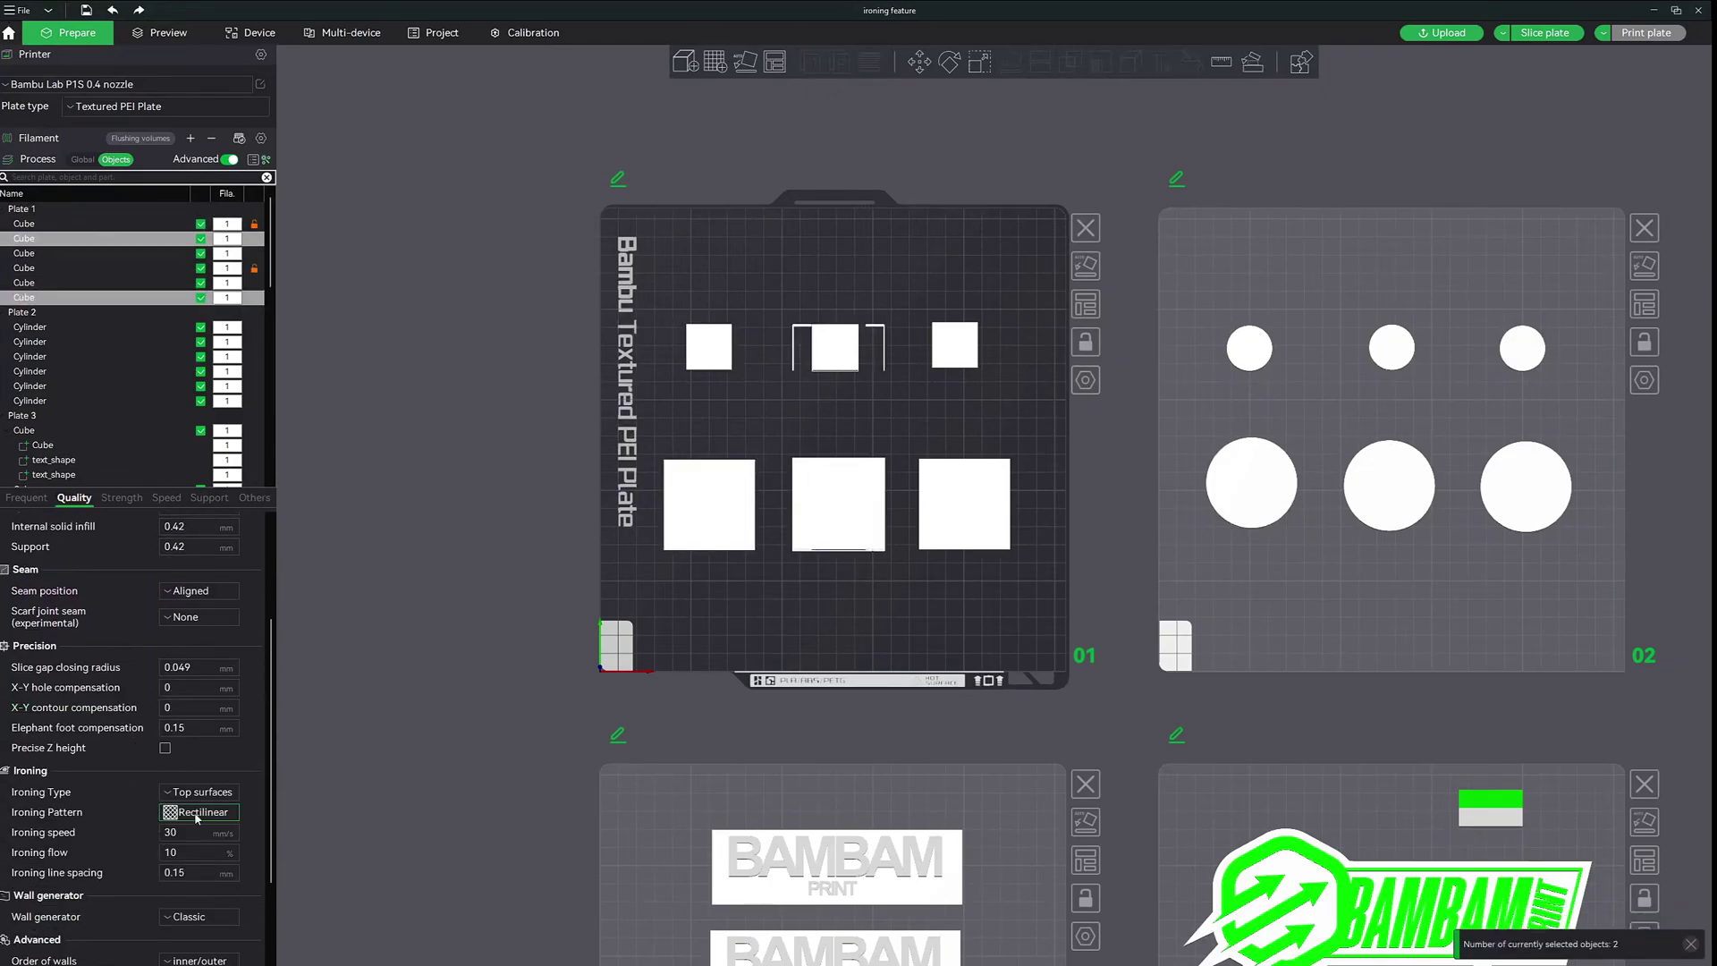
left_click(957, 342)
left_click(953, 546, "ctrl")
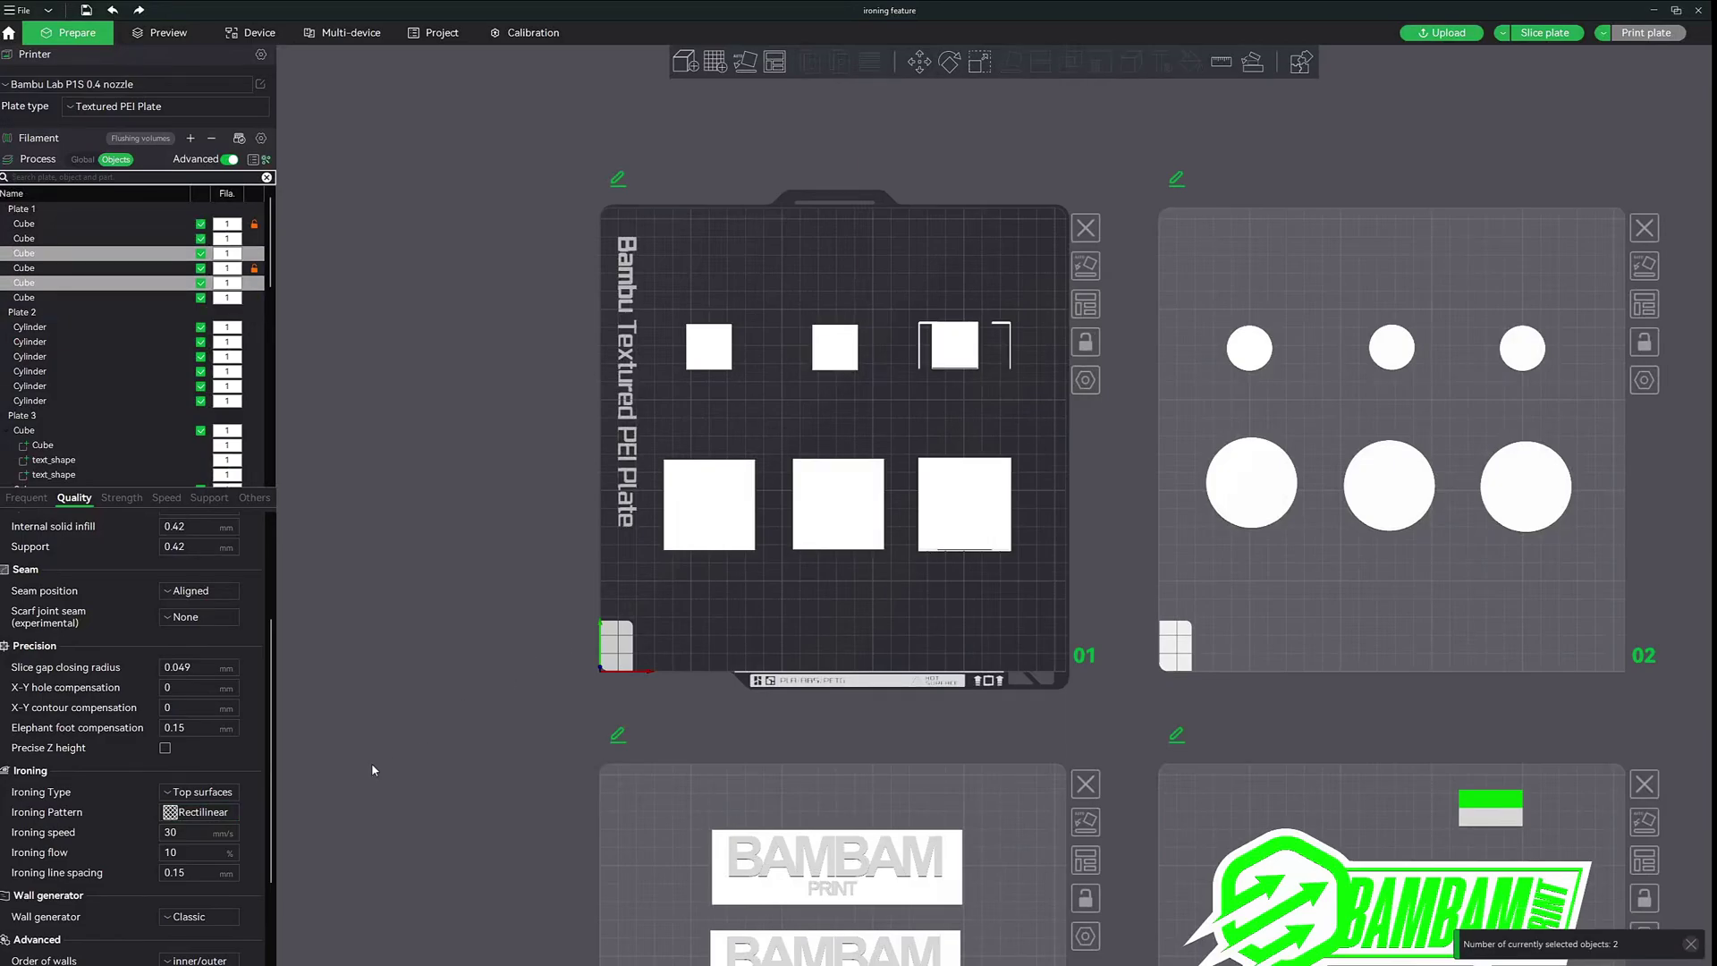
left_click(186, 814)
left_click(191, 833)
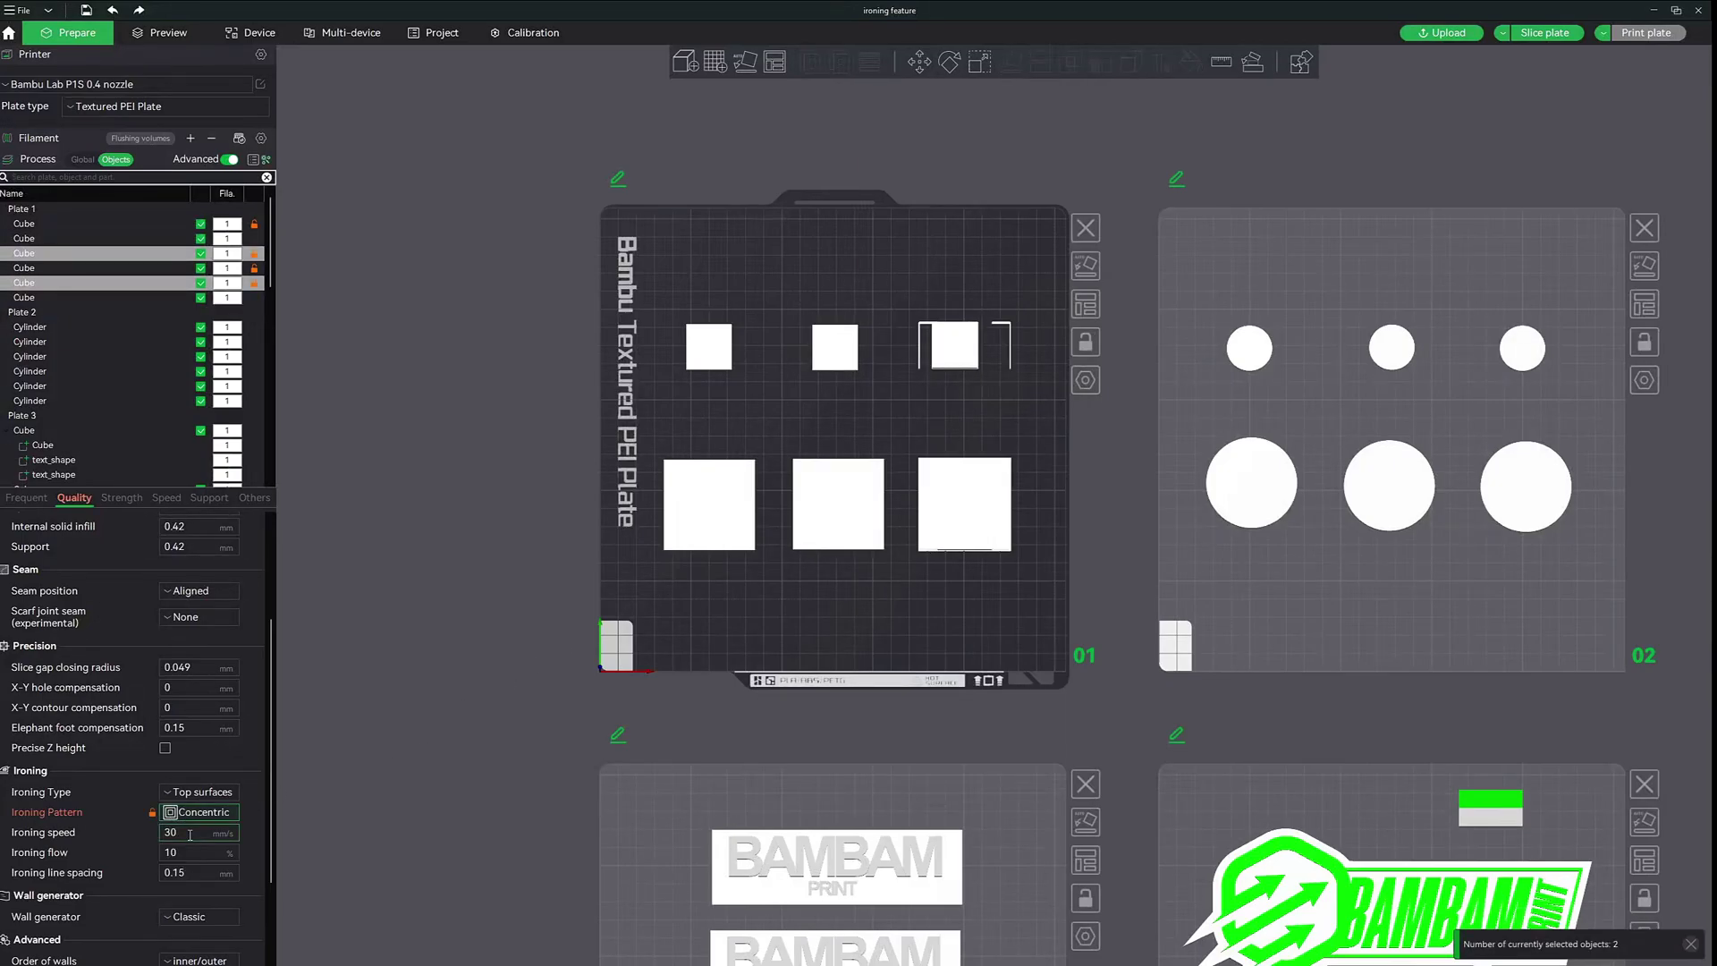
left_click(1243, 293)
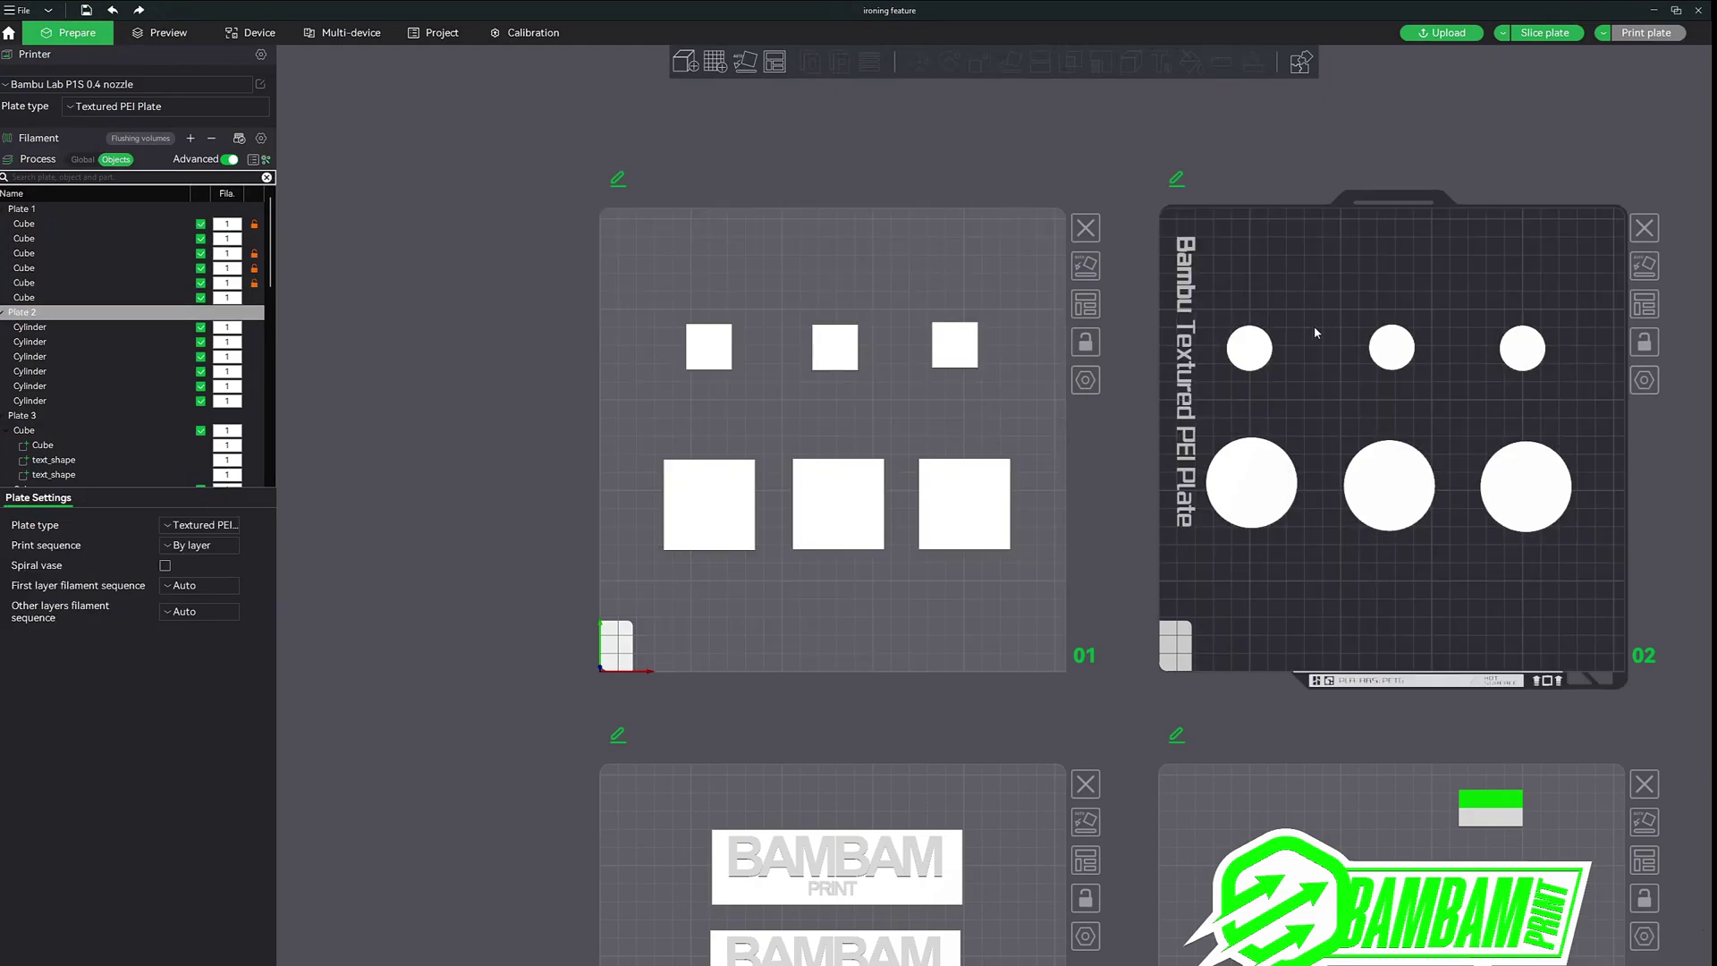
Set Ironing Type to No ironing for the top-left and bottom-left cylinders on plate 02
left_click(1248, 350)
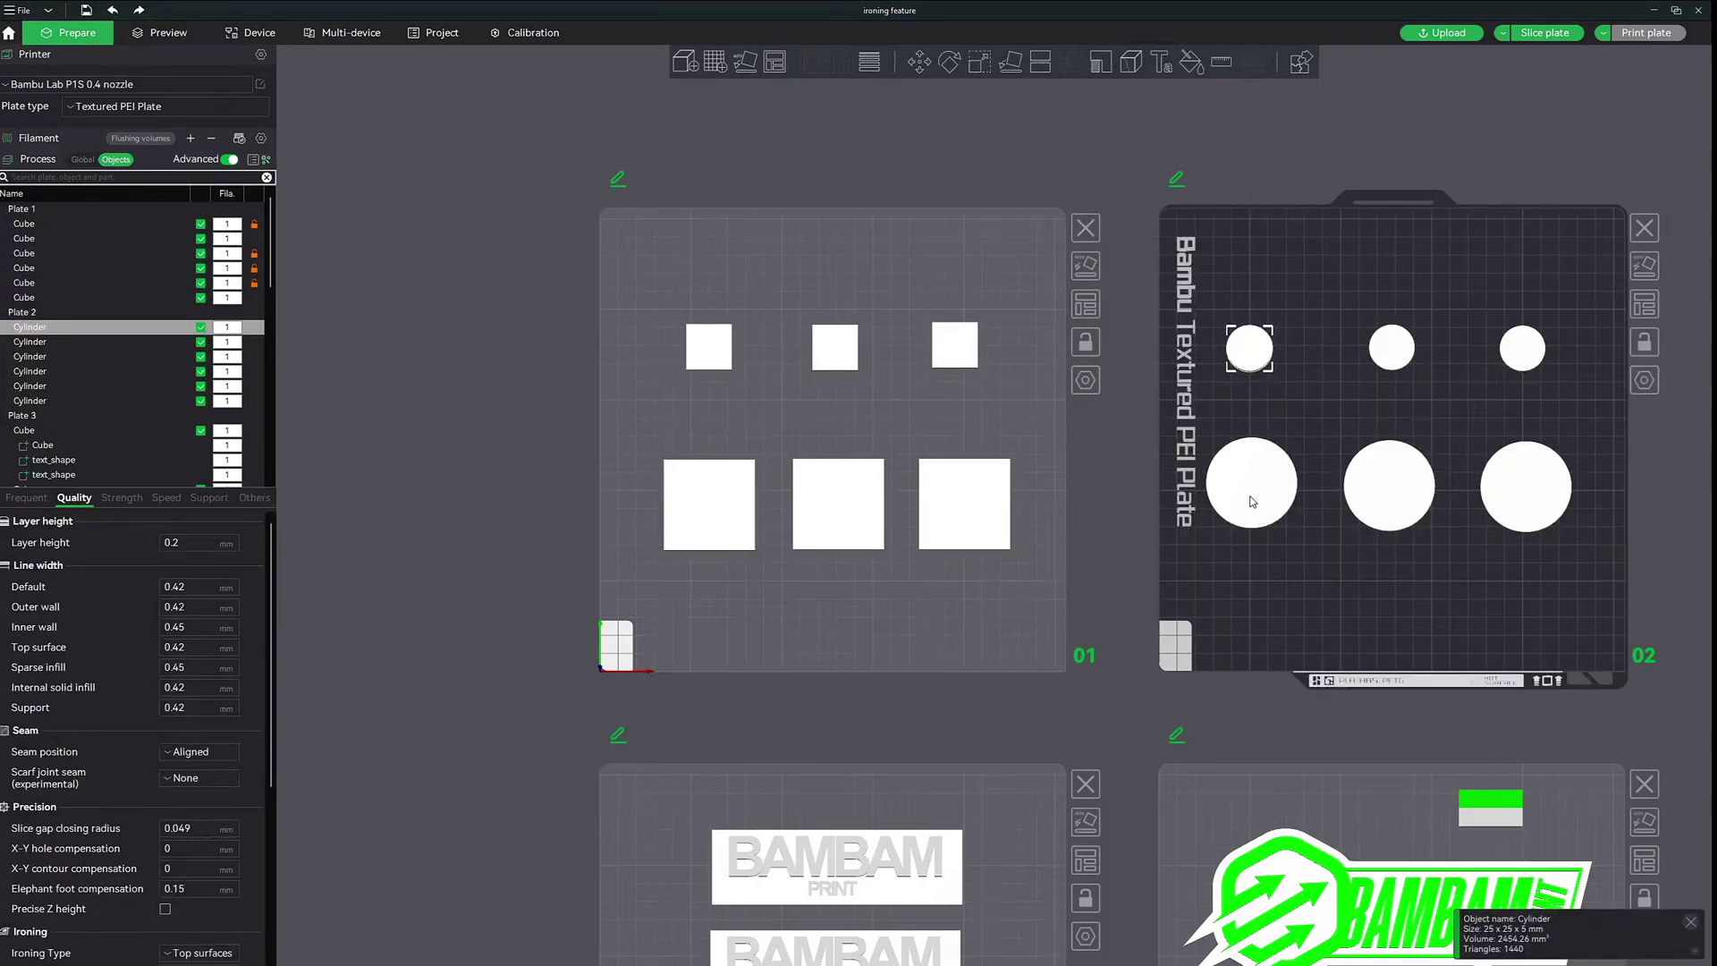
left_click(1252, 501, "ctrl")
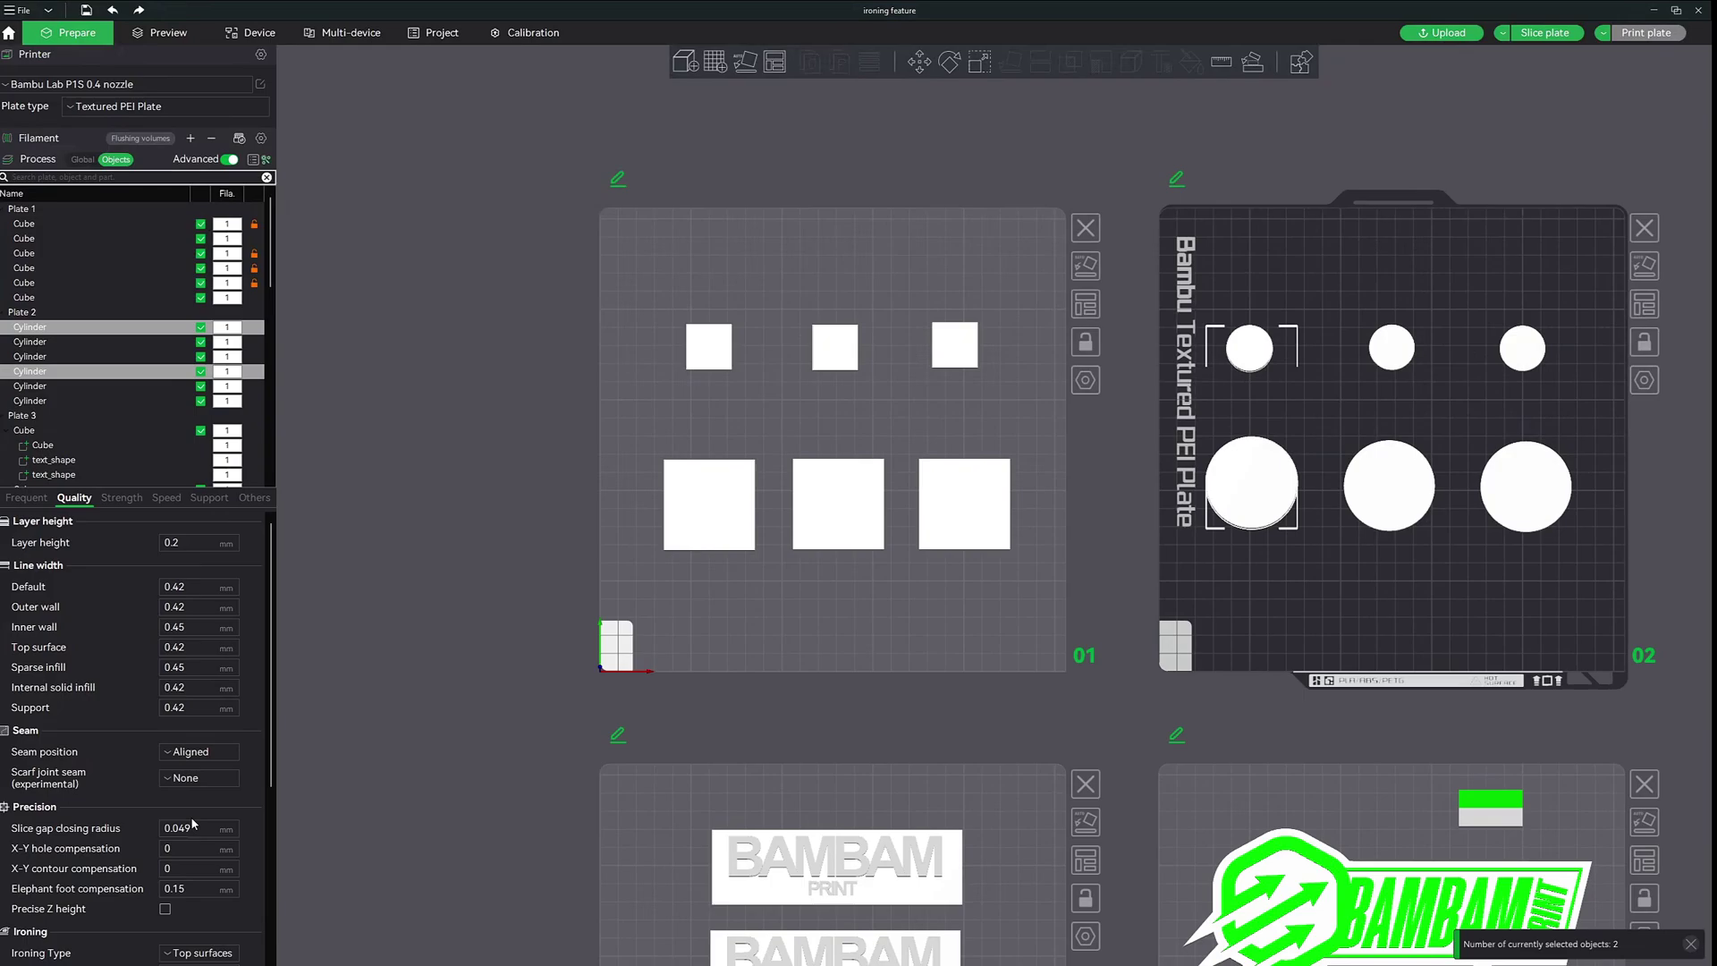
scroll(79, 555, "down", 3)
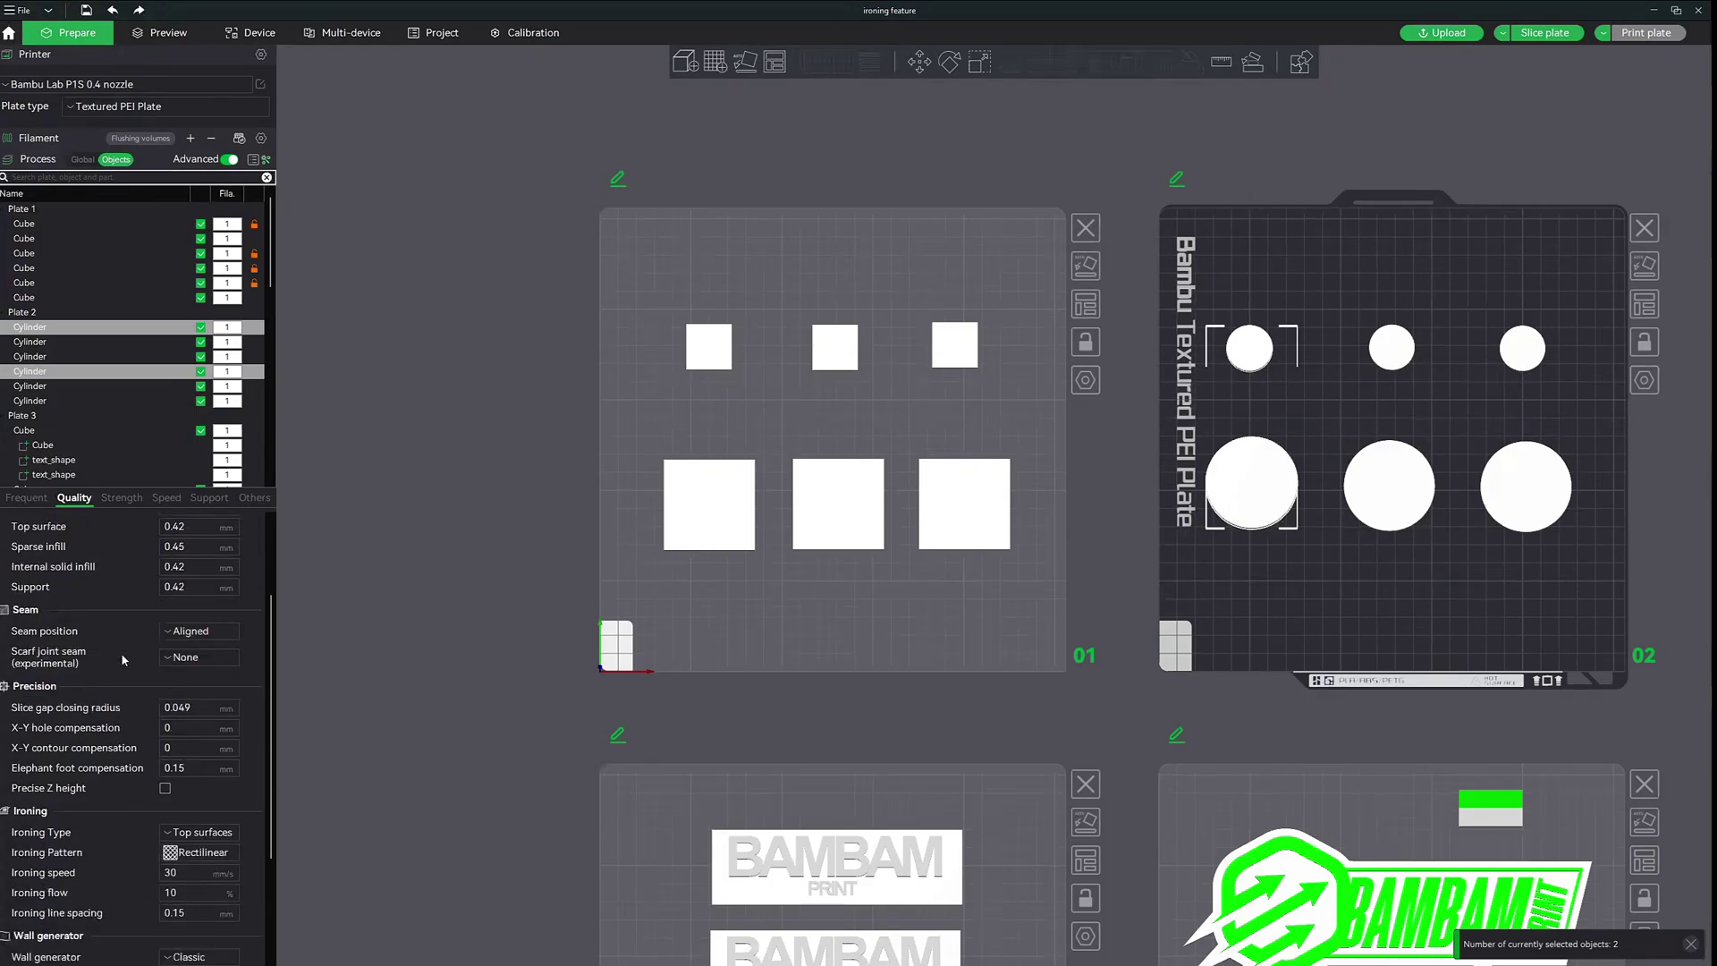
left_click(198, 752)
left_click(193, 710)
Give the top-right and bottom-right cylinders on plate 02 Concentric ironing
left_click(1384, 354)
left_click(1389, 488, "ctrl")
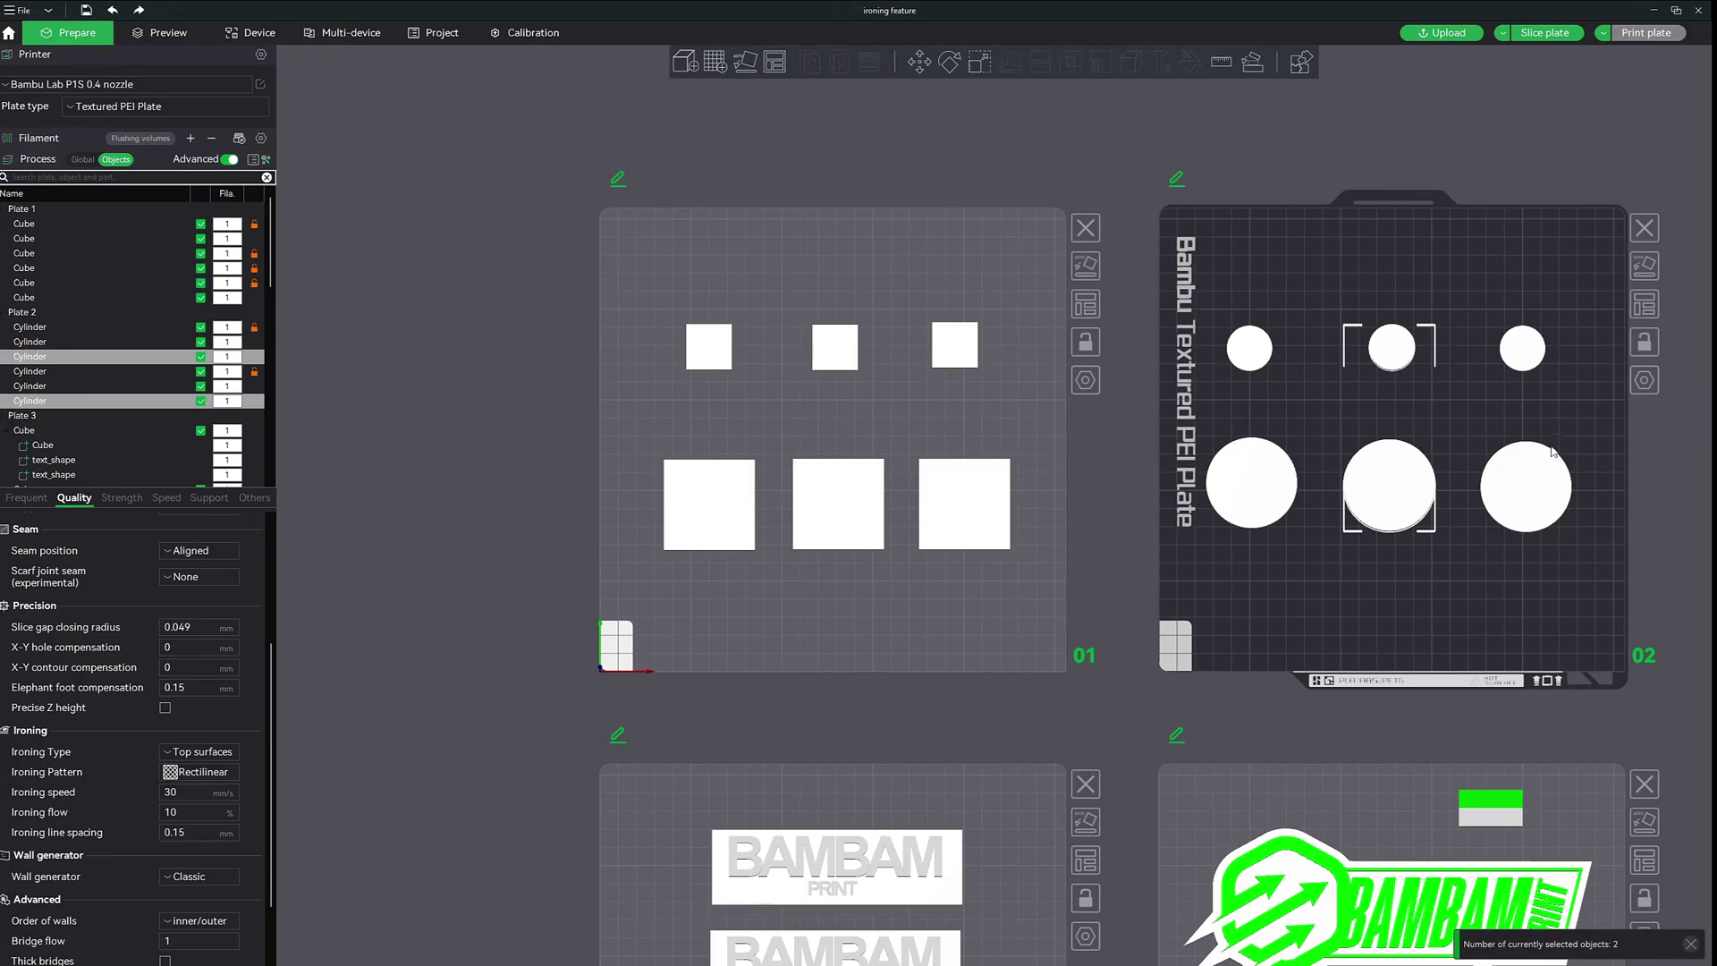
left_click(1524, 355)
left_click(1530, 492, "ctrl")
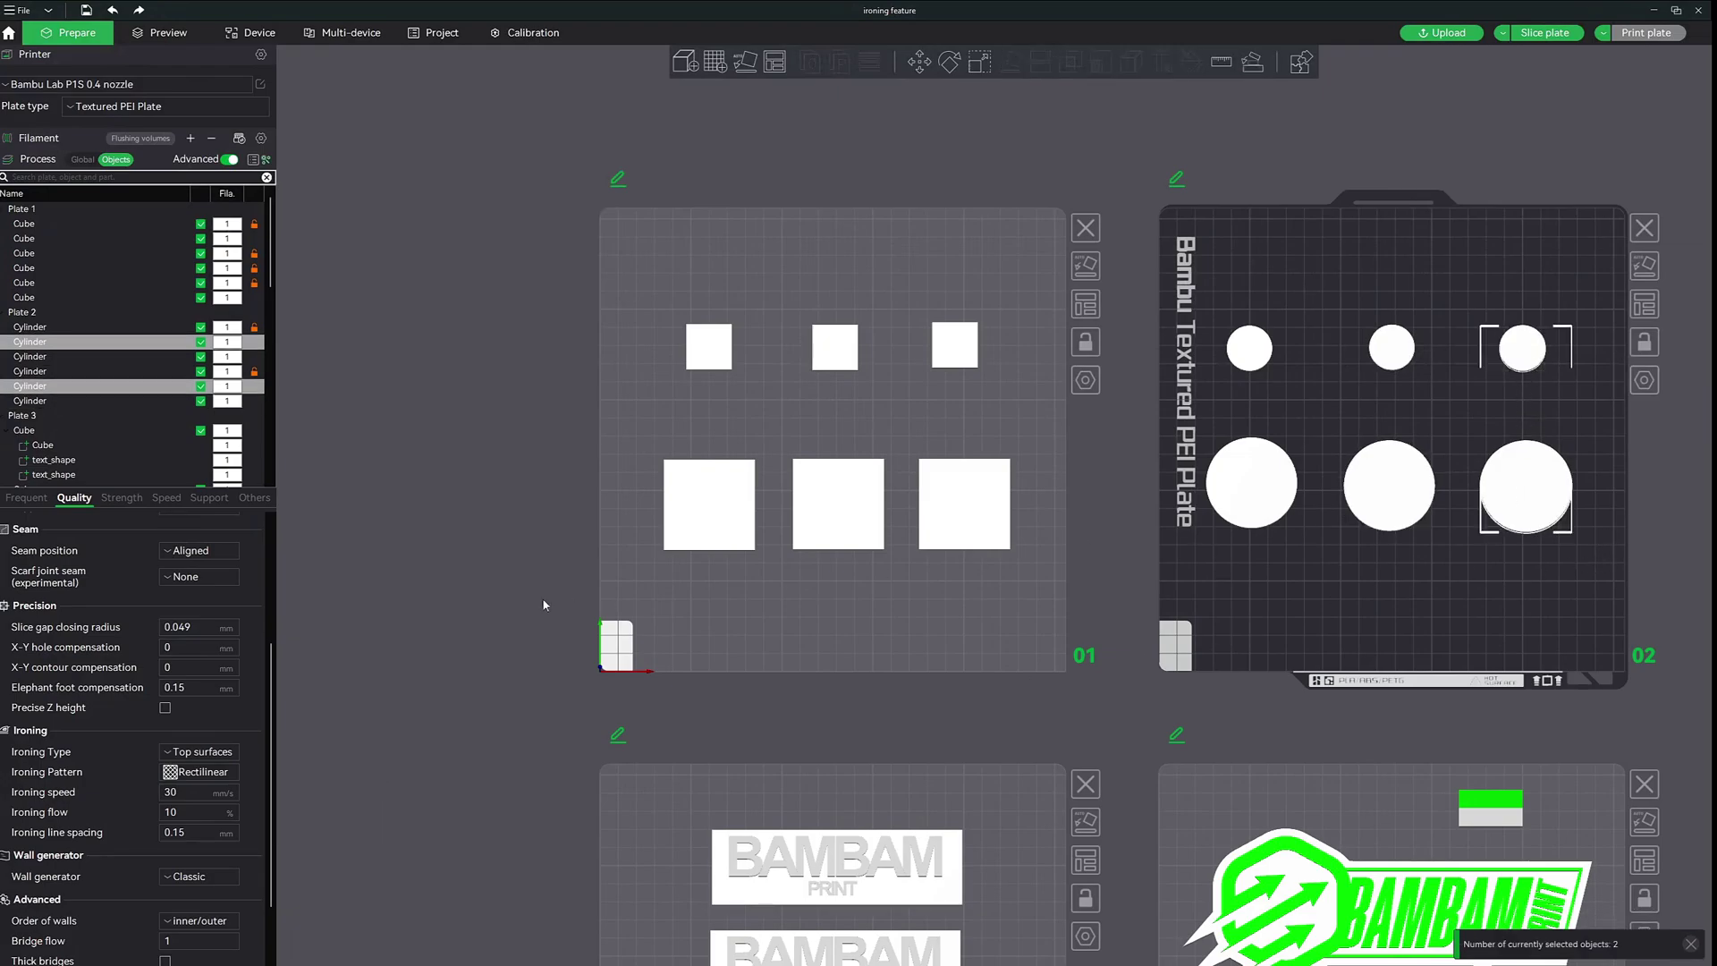
left_click(198, 771)
left_click(198, 812)
right_click_drag(987, 684, 914, 290)
Activate plate 03 and select its first BAMBAM plaque to set No ironing
left_click(780, 405)
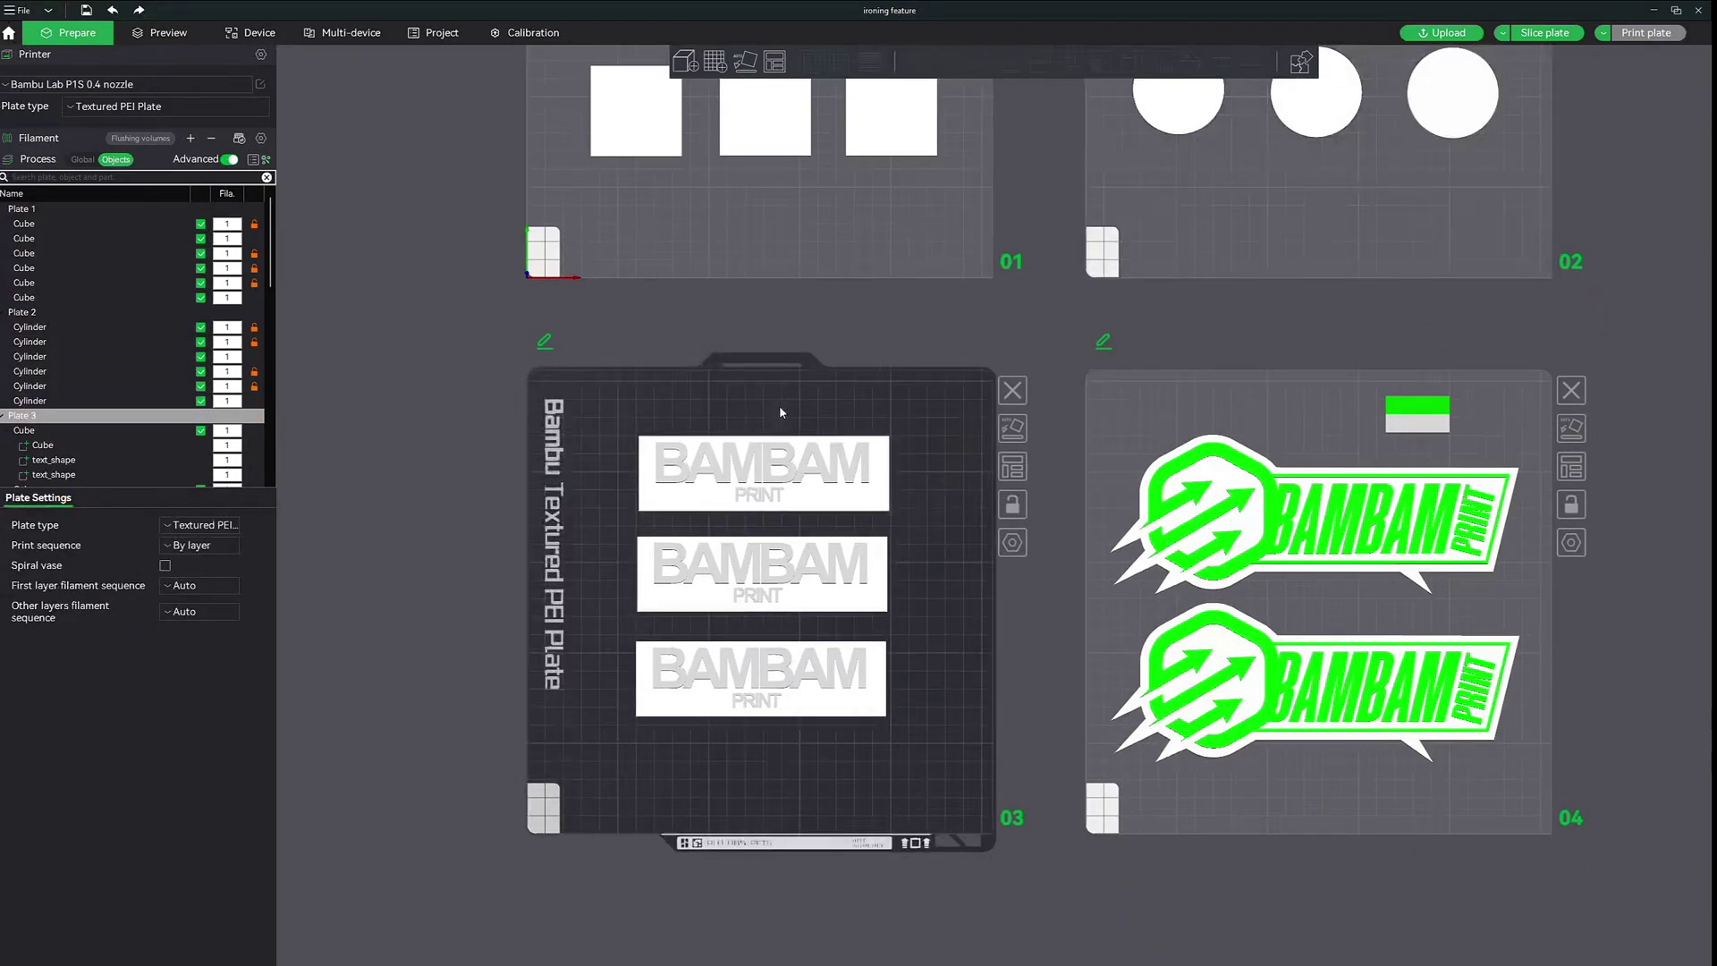
left_click(690, 494)
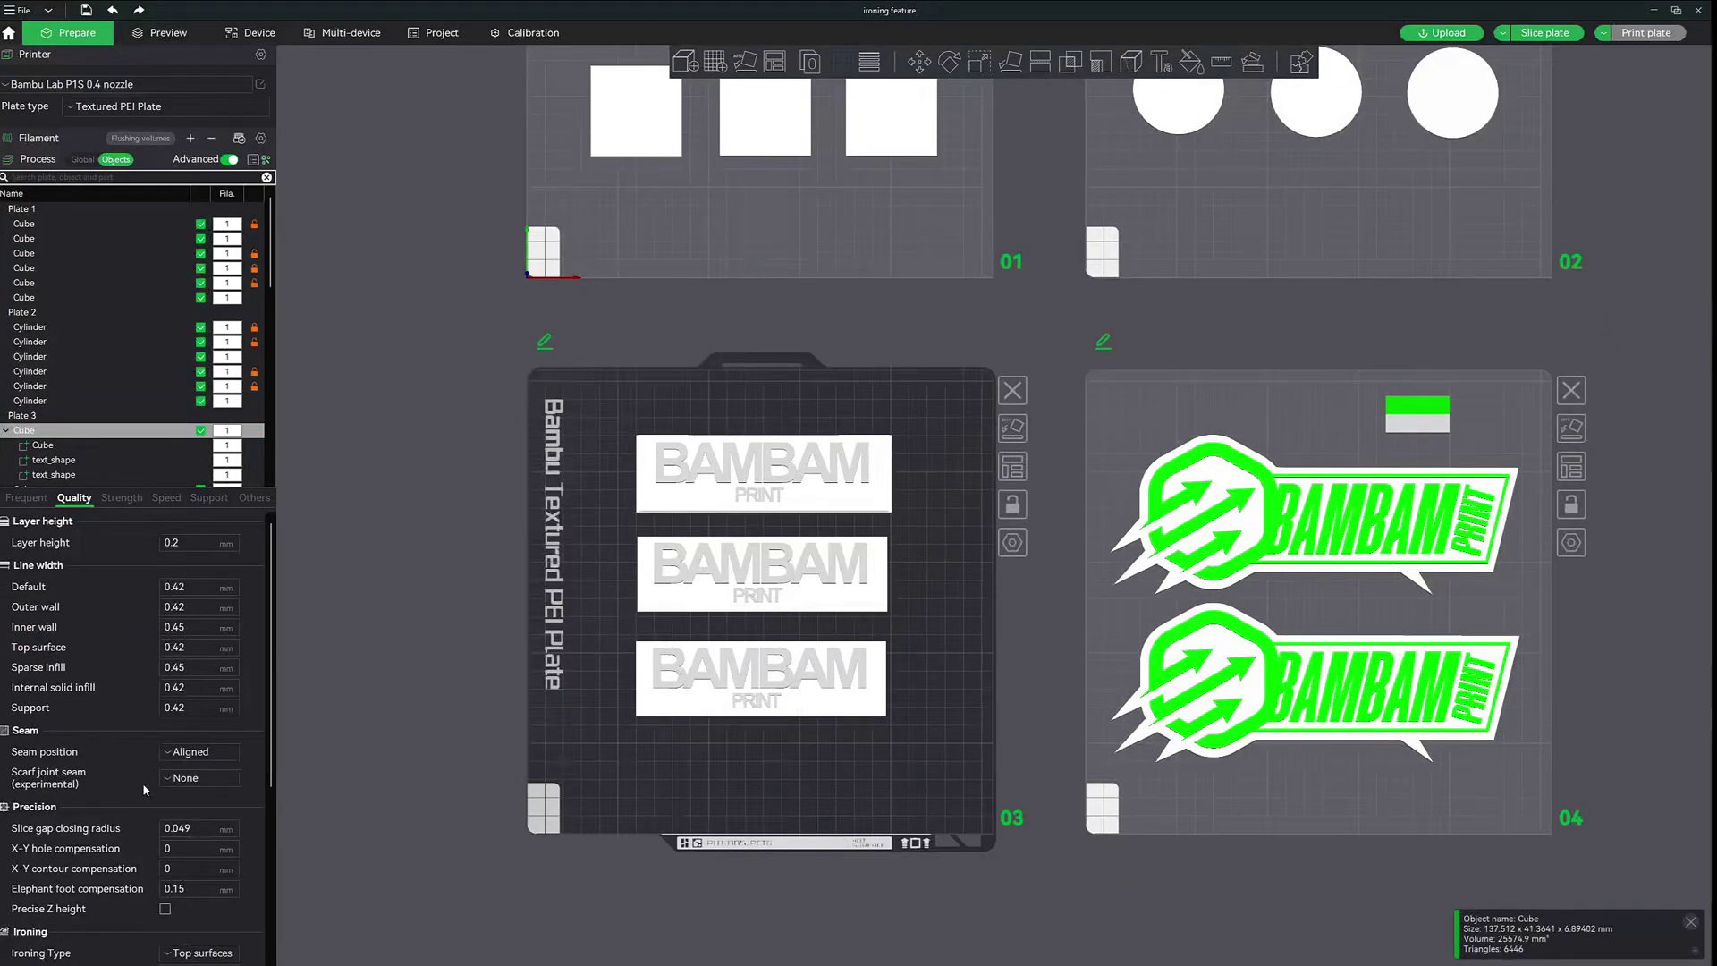
scroll(145, 787, "down", 1)
scroll(148, 792, "down", 3)
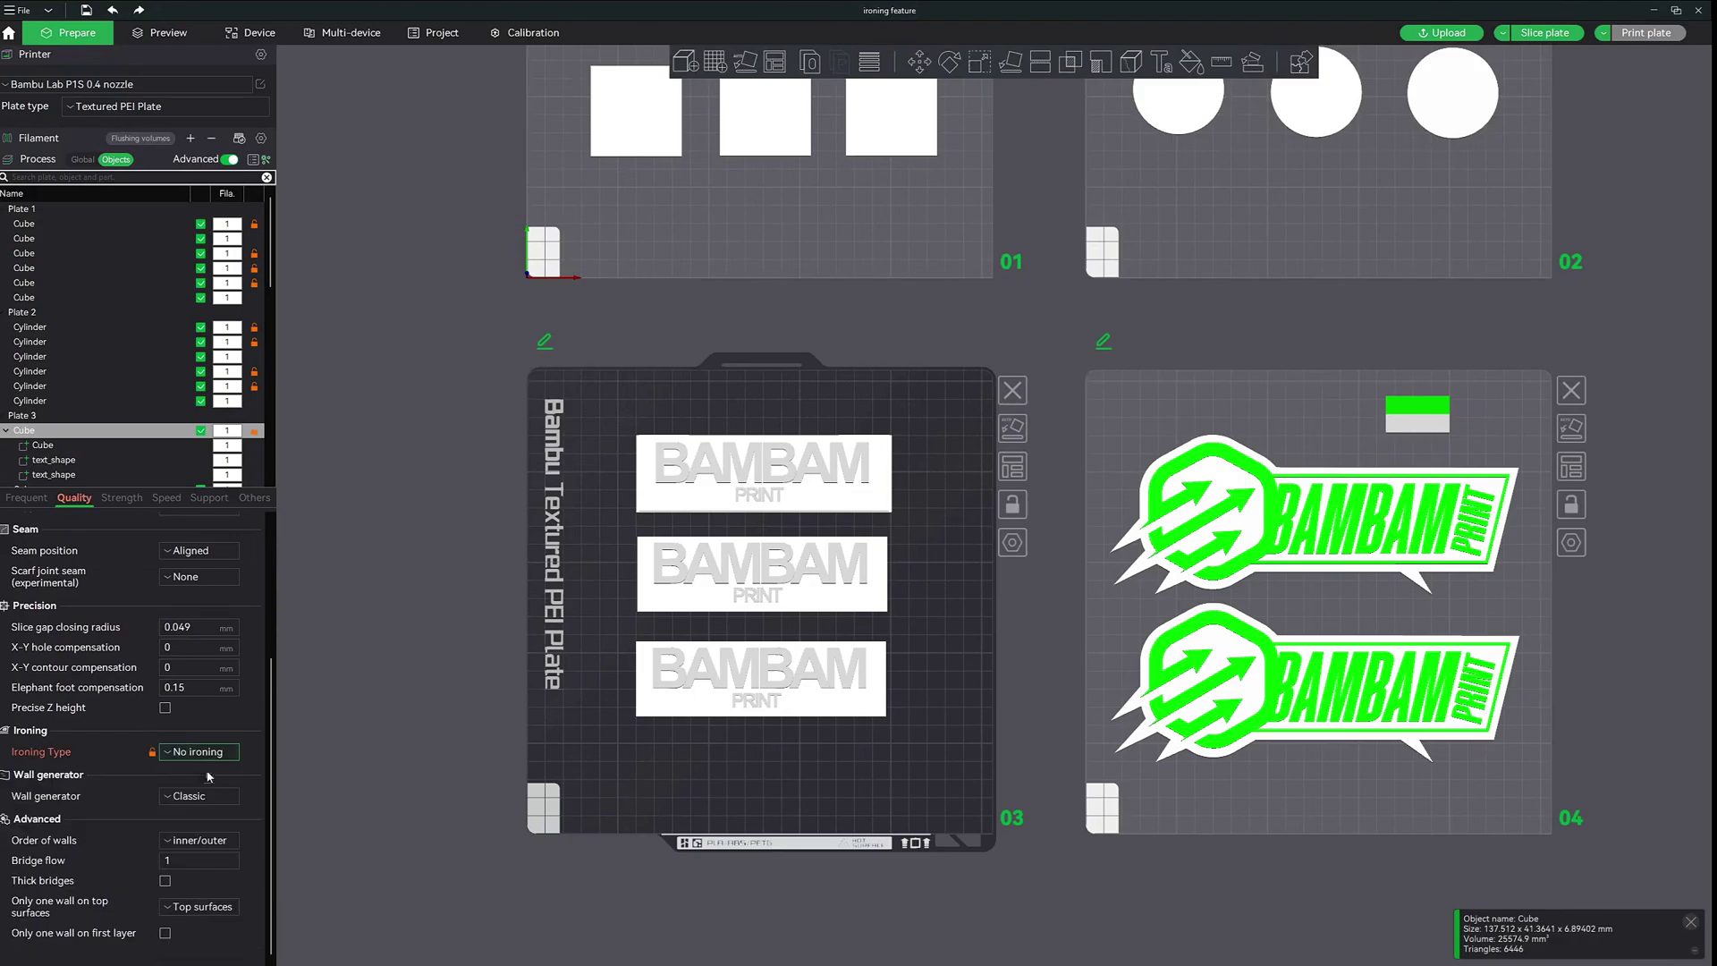
Set the third BAMBAM plaque to Concentric ironing, then switch to plate 04
left_click(762, 576)
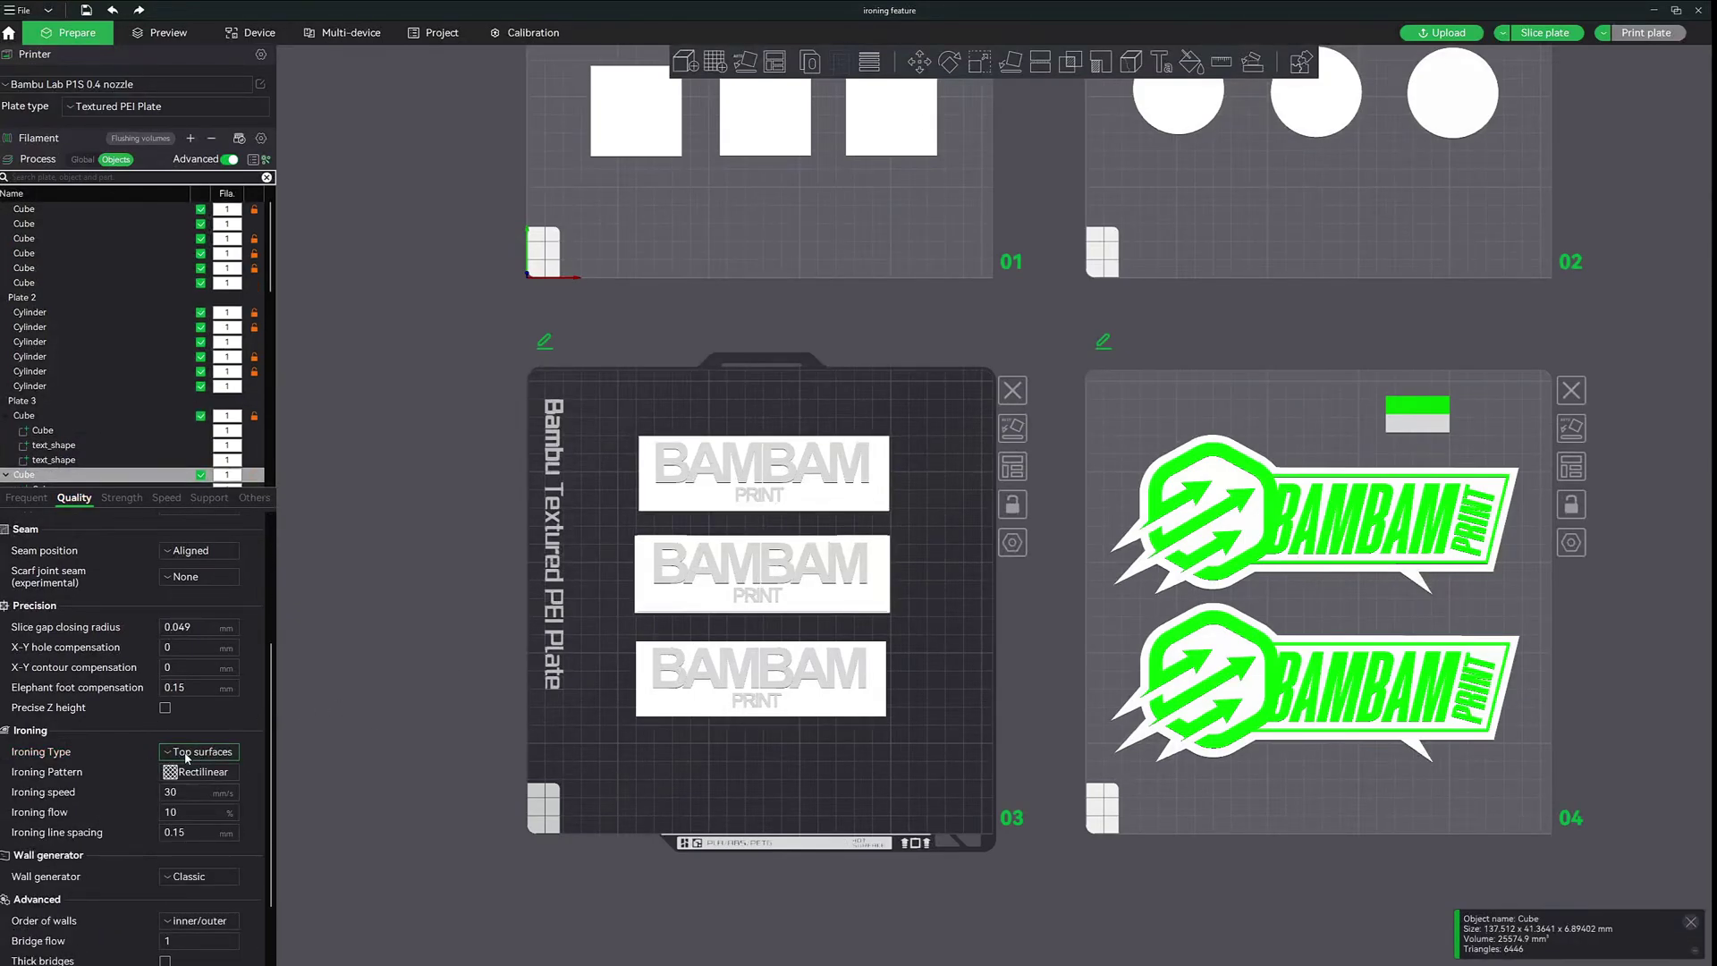
left_click(721, 690)
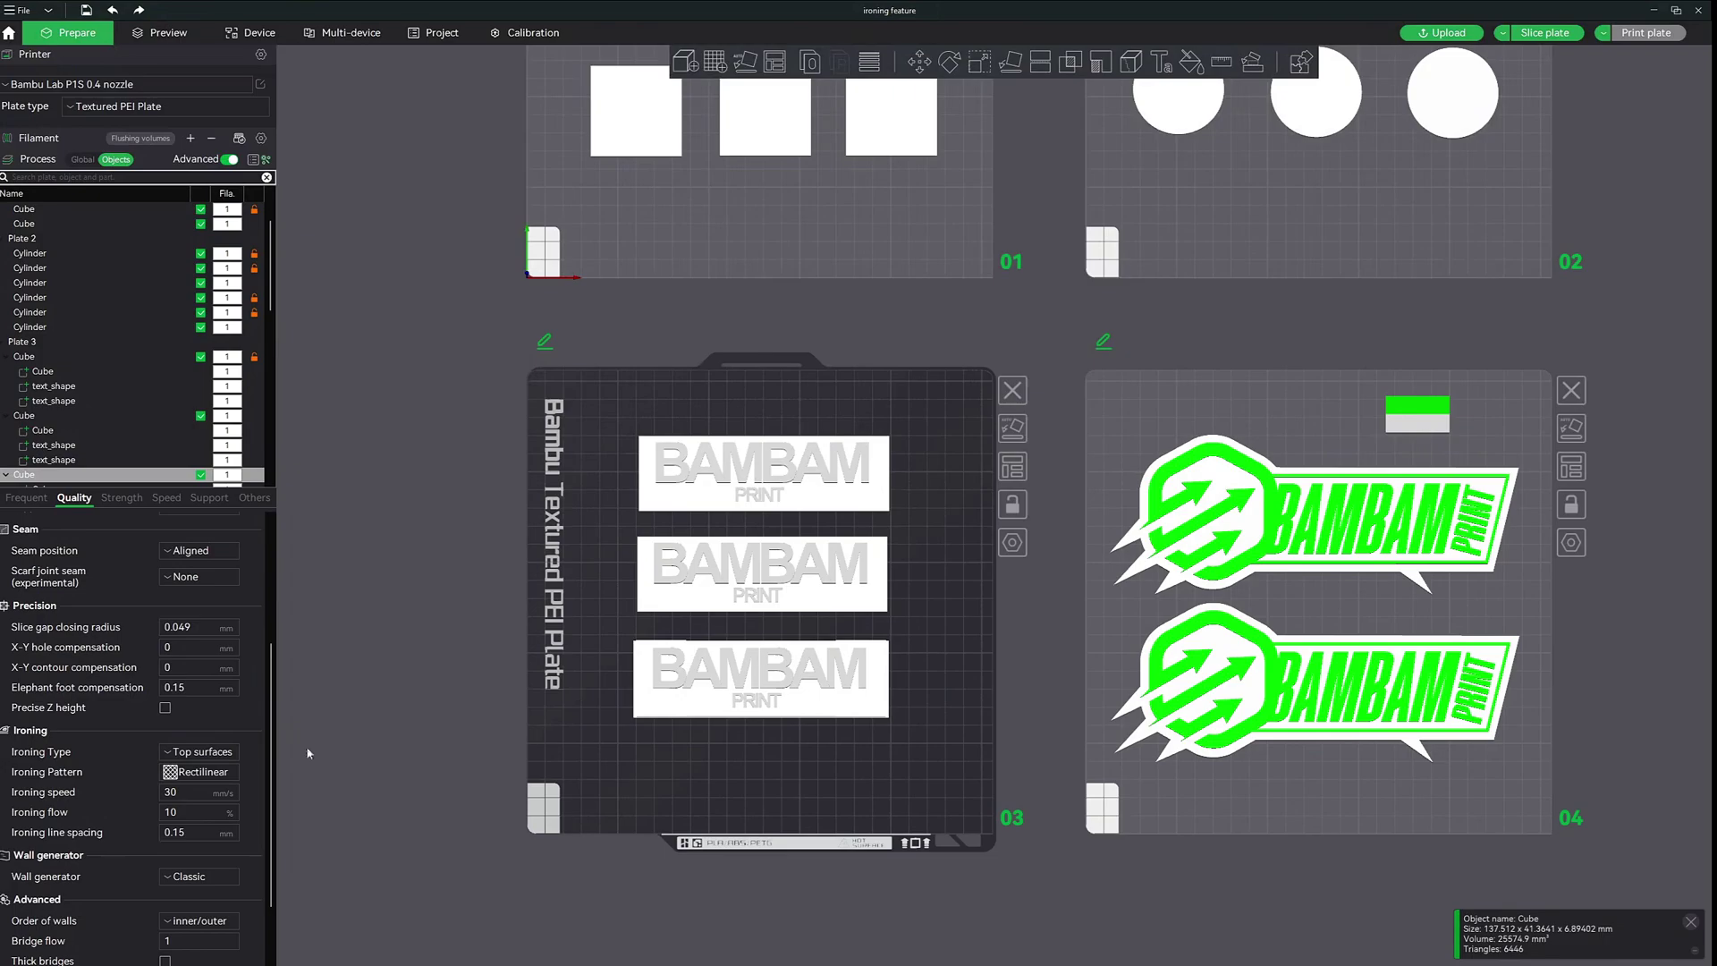
left_click(201, 772)
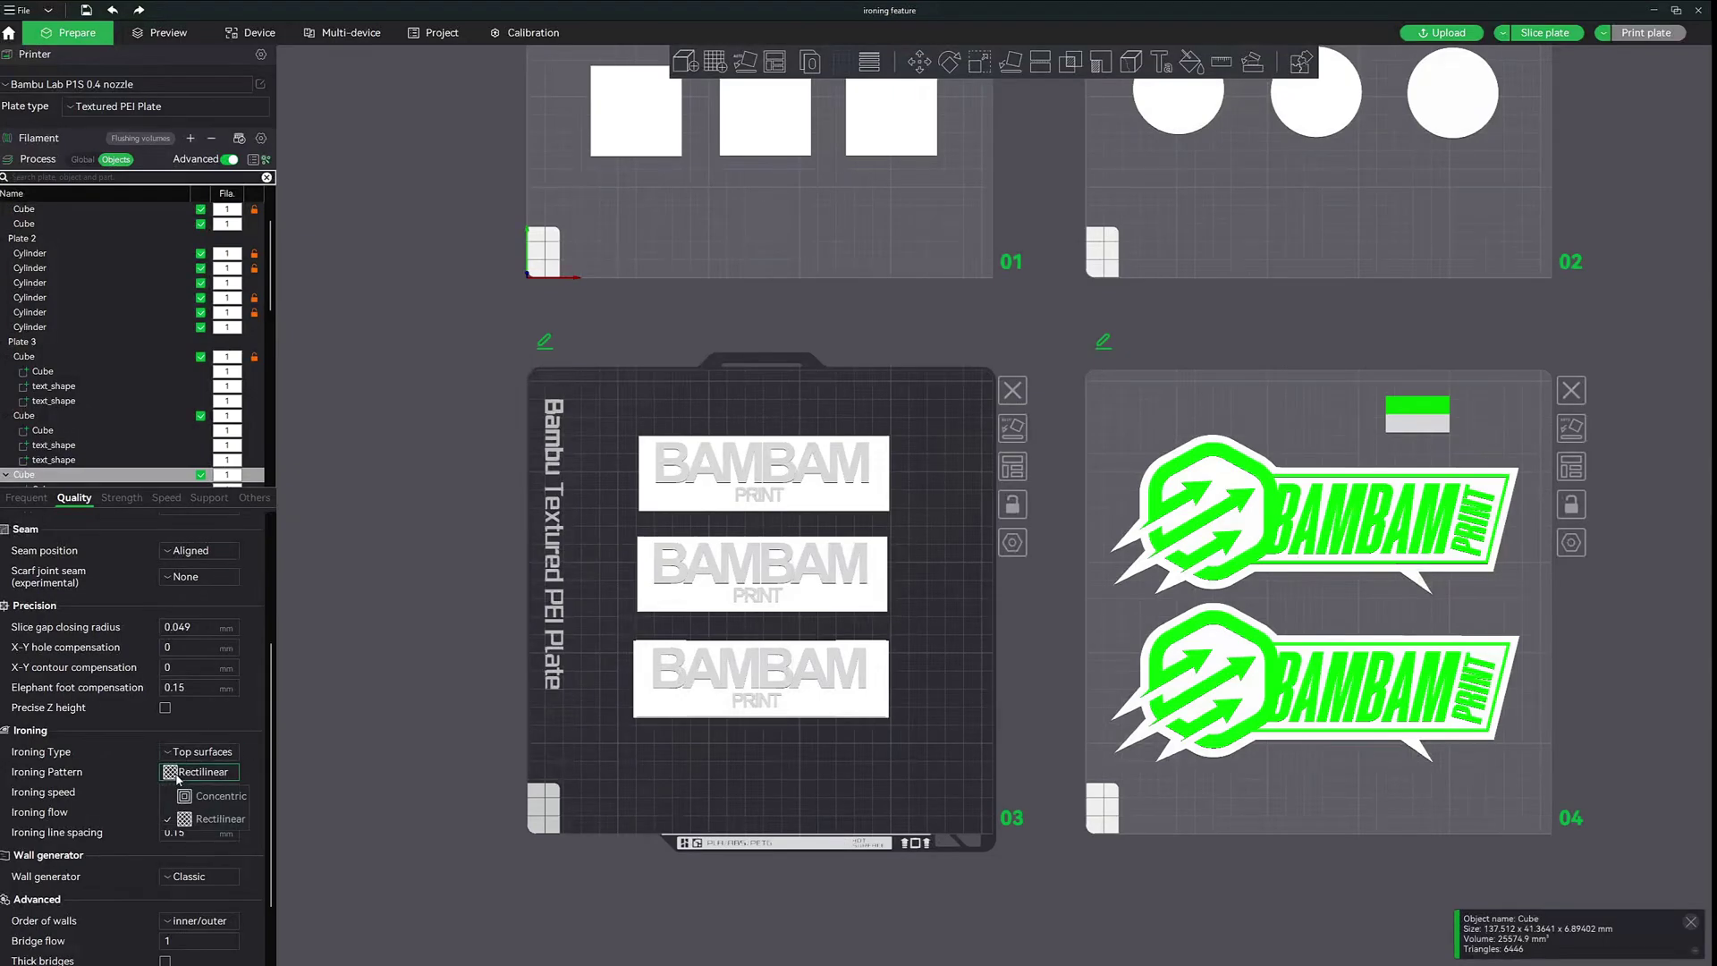
left_click(213, 796)
left_click(1252, 537)
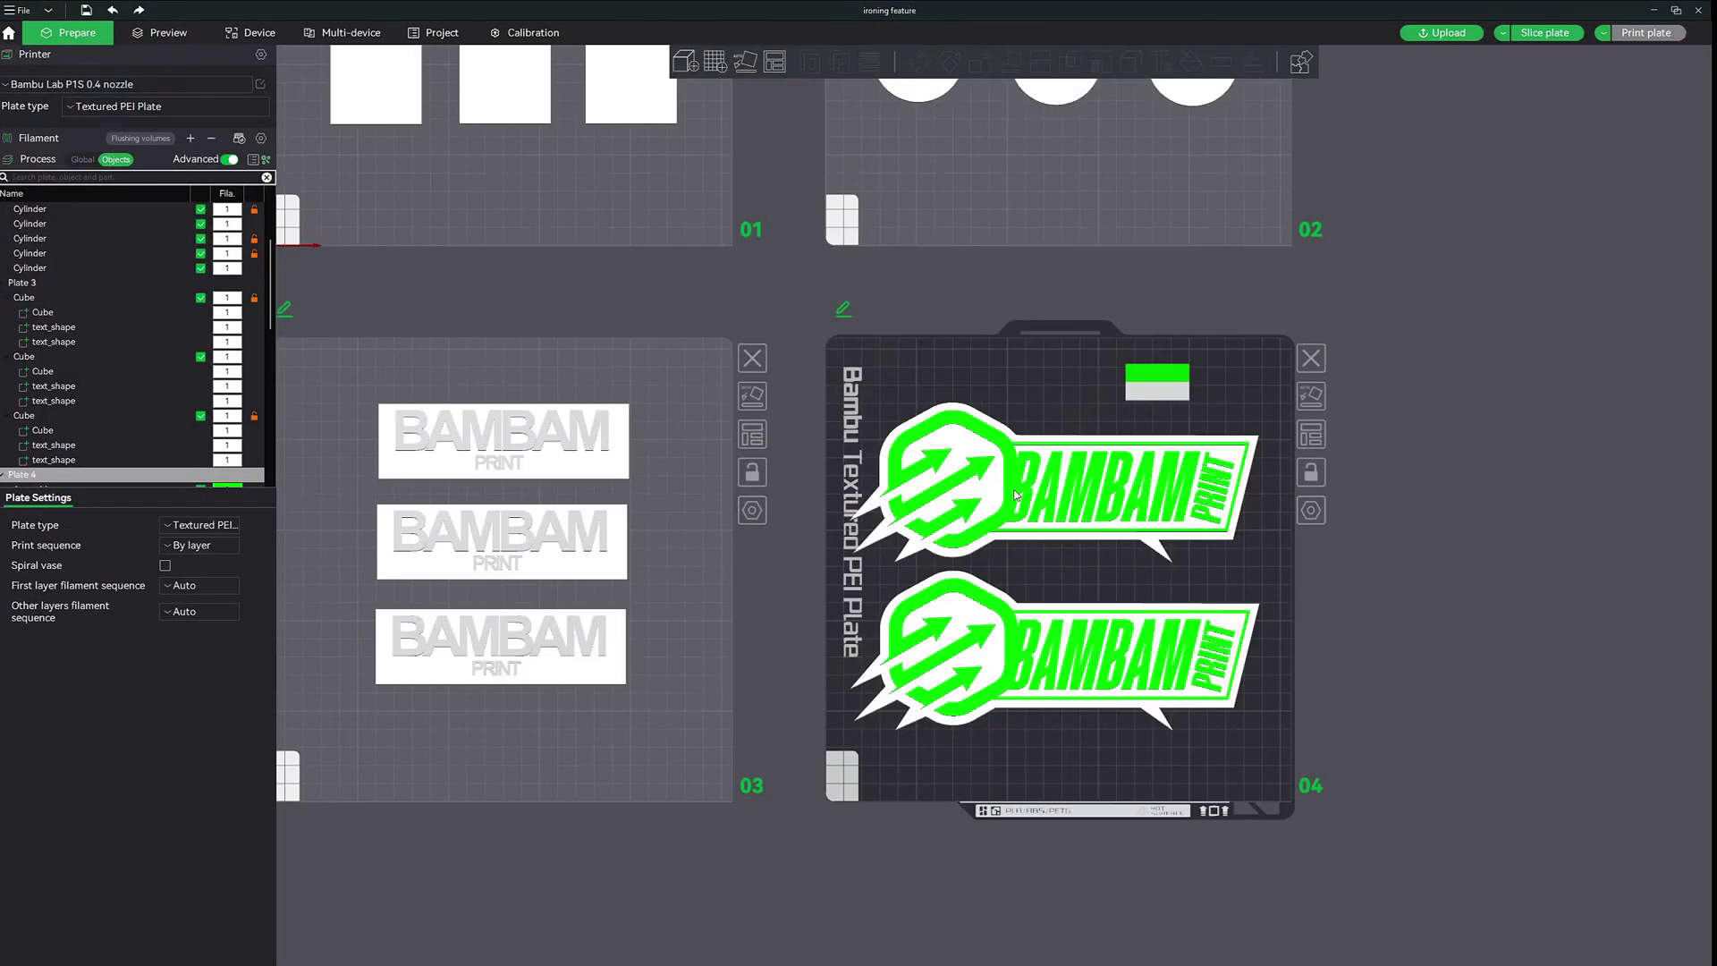
Keep Rectilinear ironing on both plate 04 BAMBAM logos, then deselect and return to plate 01
left_click(1016, 495)
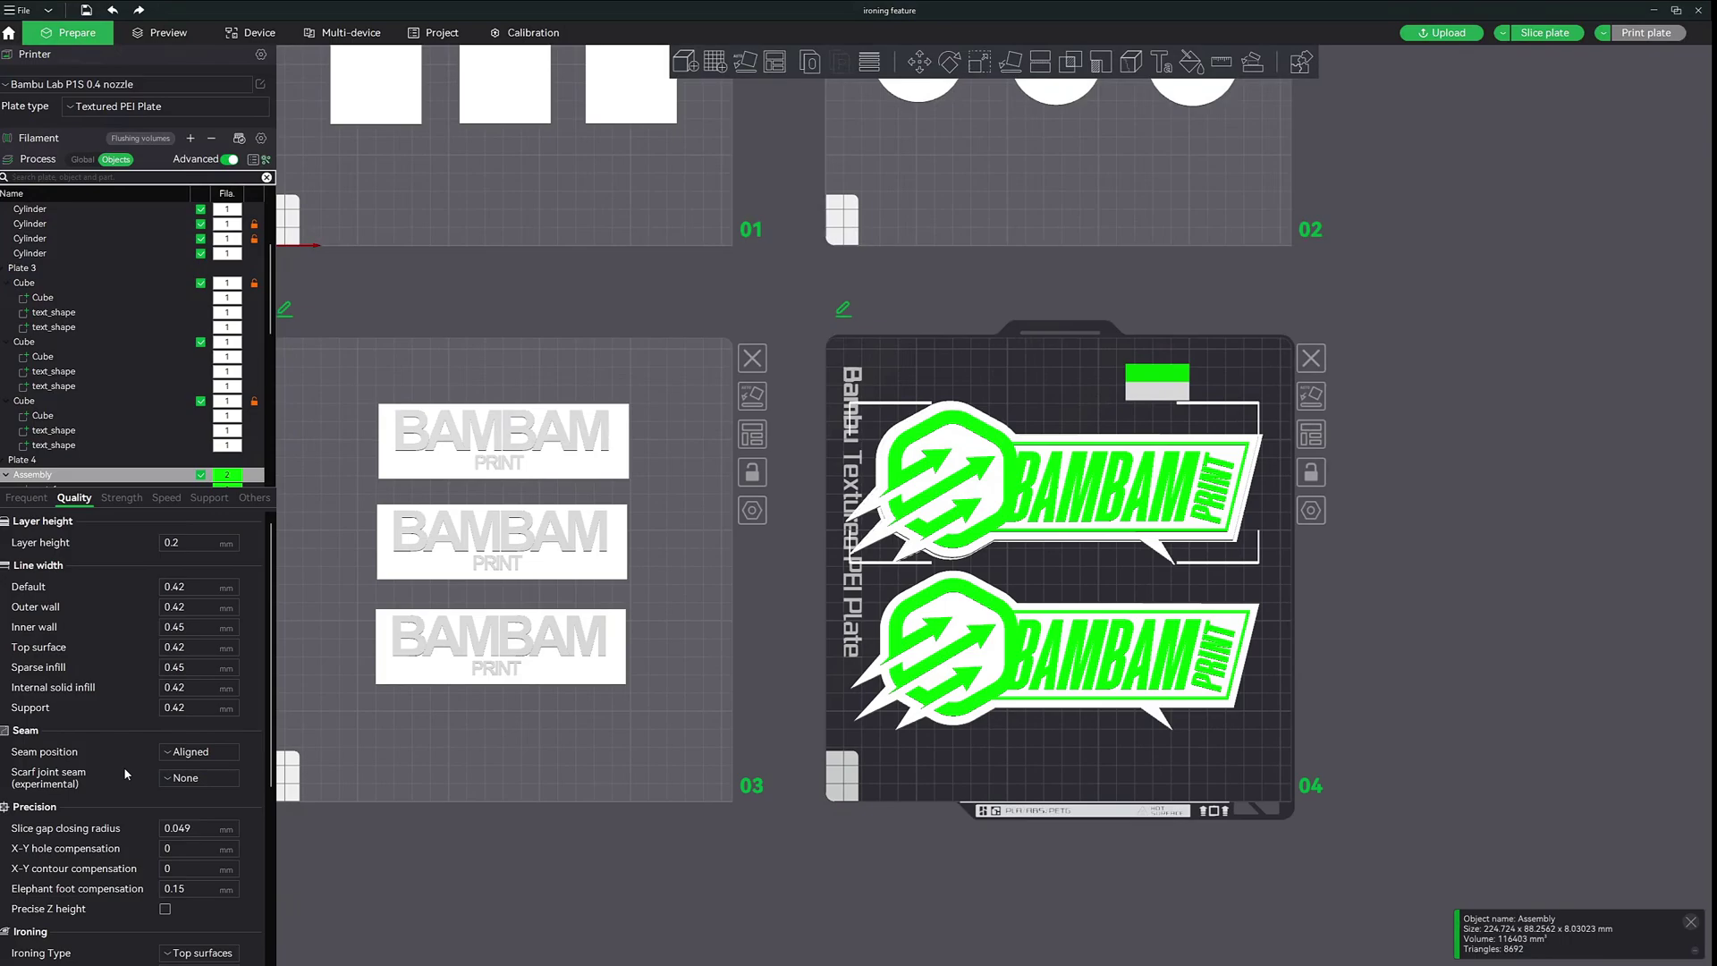
scroll(46, 459, "down", 3)
scroll(129, 629, "down", 4)
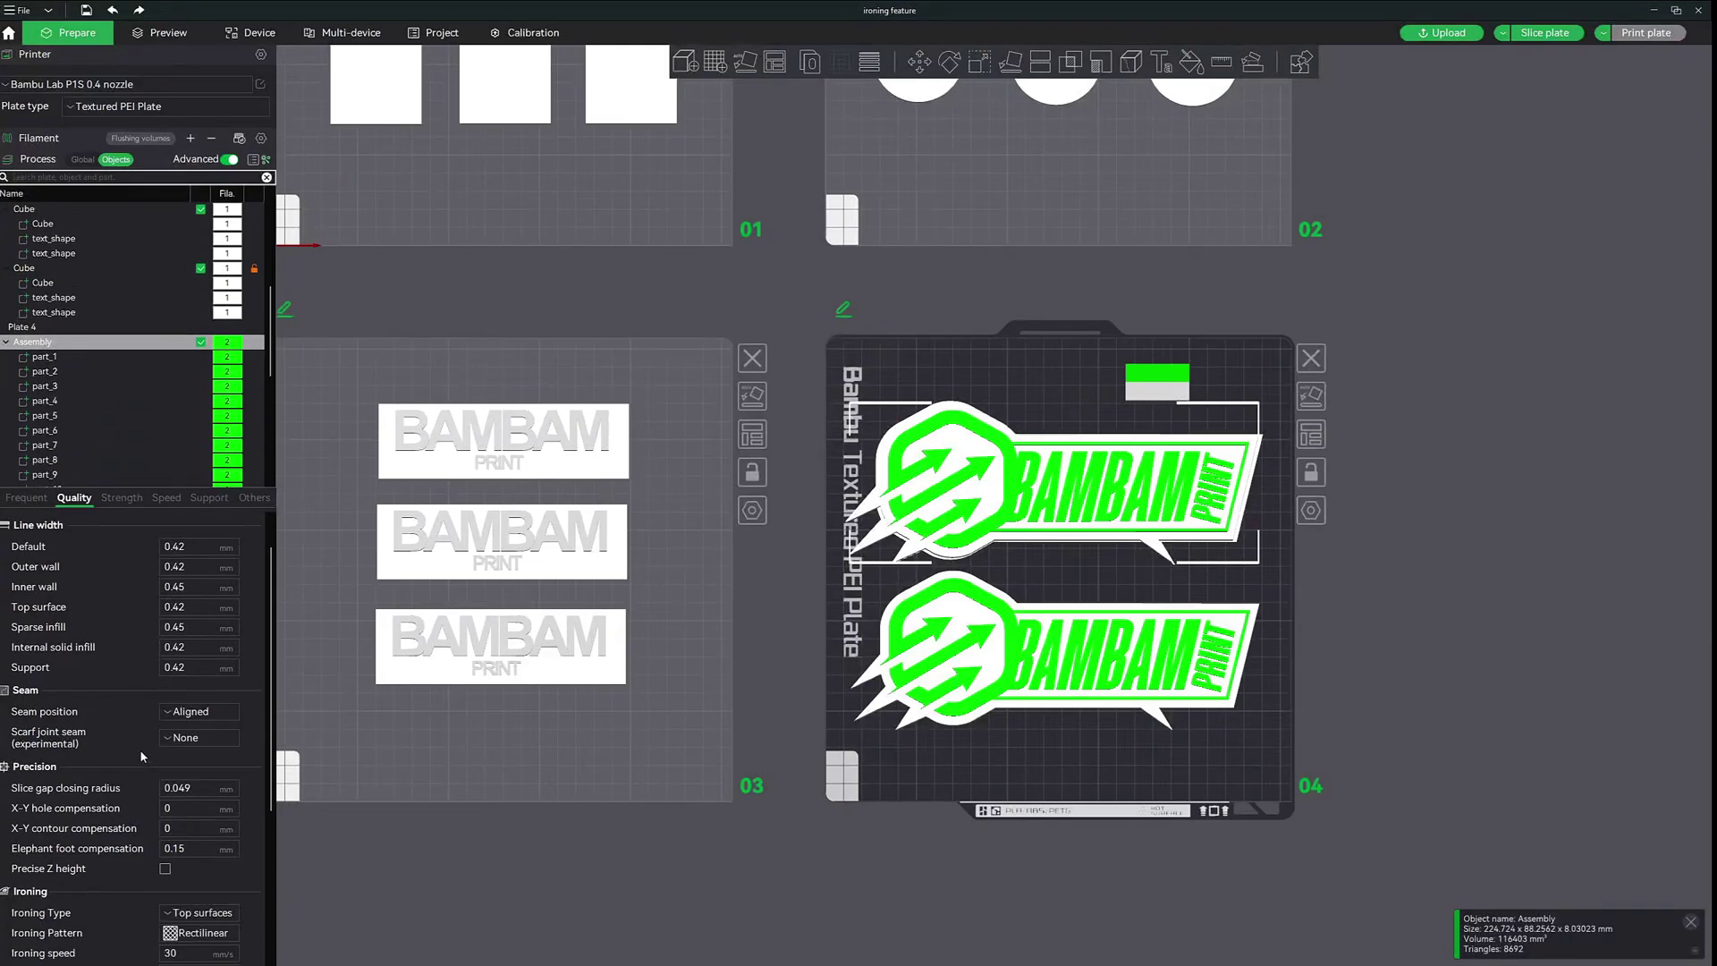
left_click(1058, 652)
left_click(184, 813)
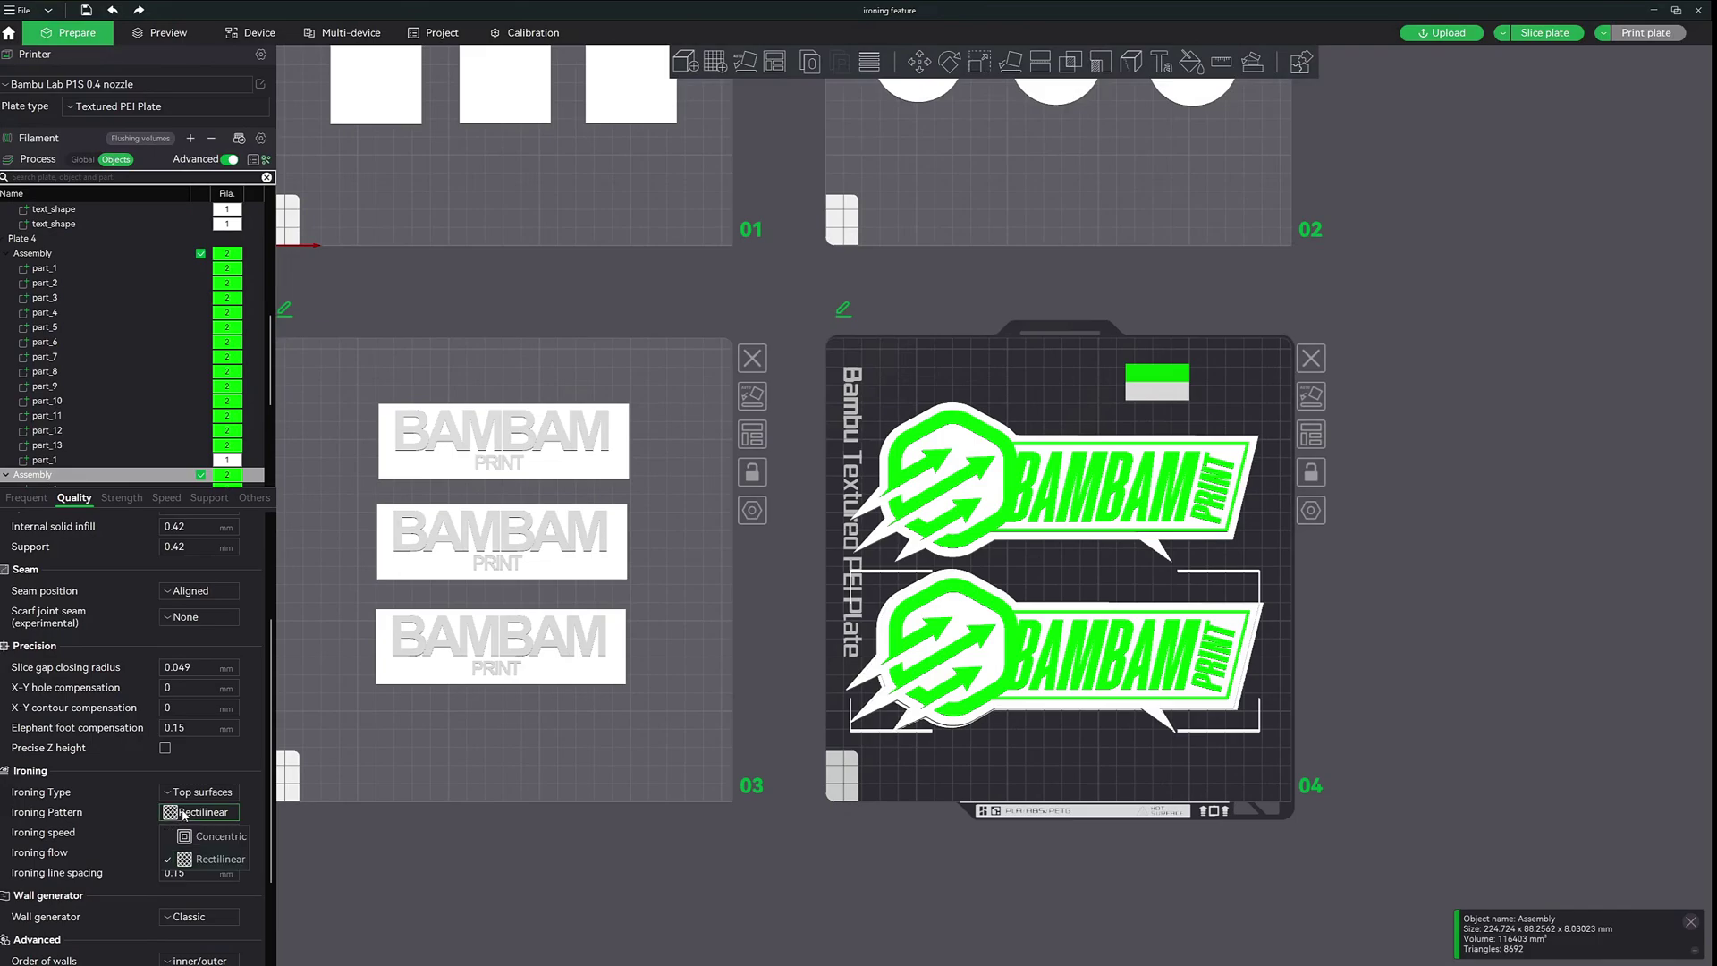
left_click(195, 861)
key("Escape")
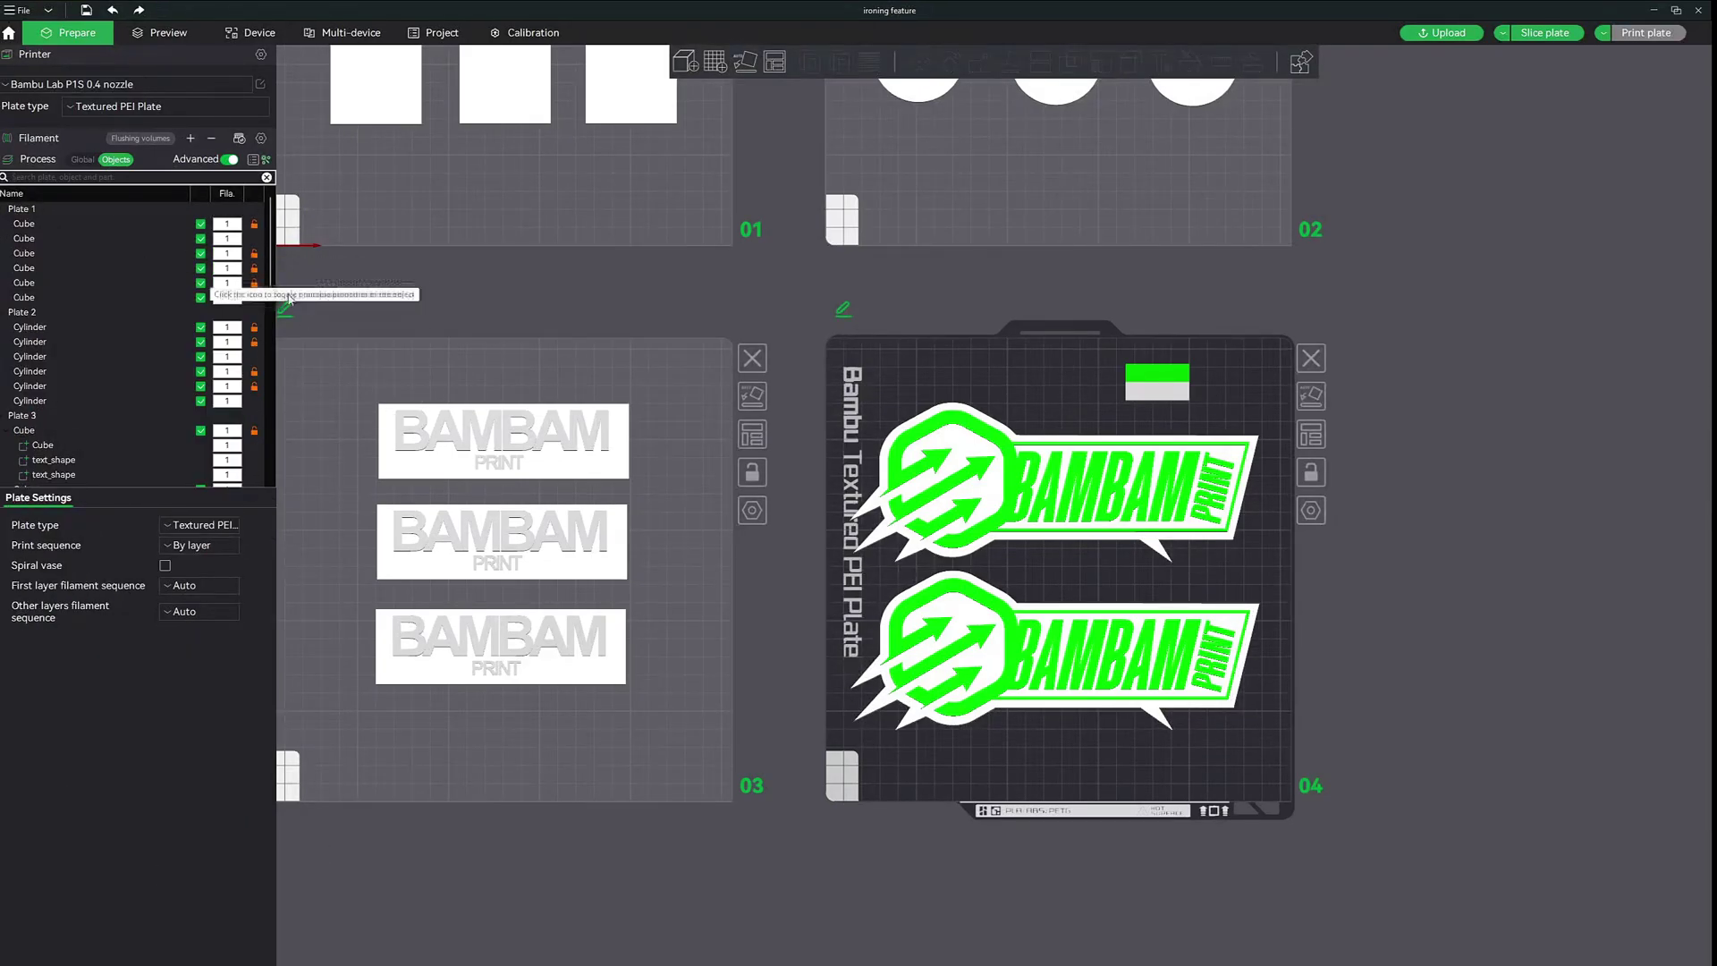
left_click(438, 314)
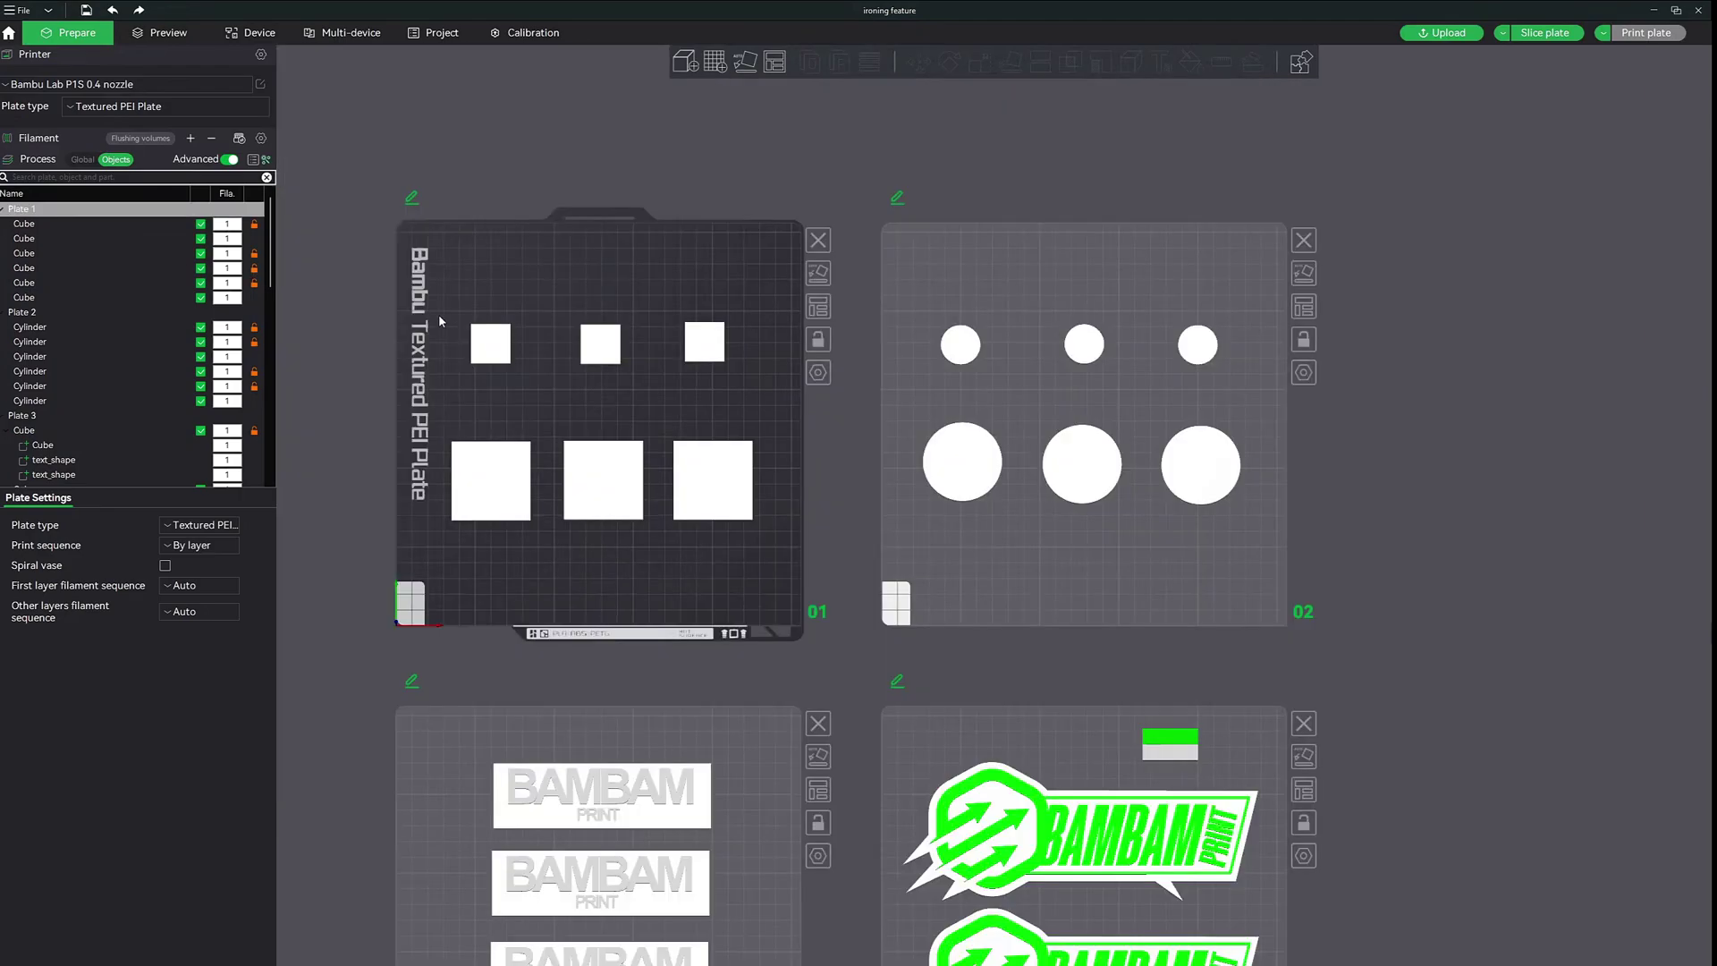
Slice plate 01 to preview its ironing toolpaths
left_click(1551, 36)
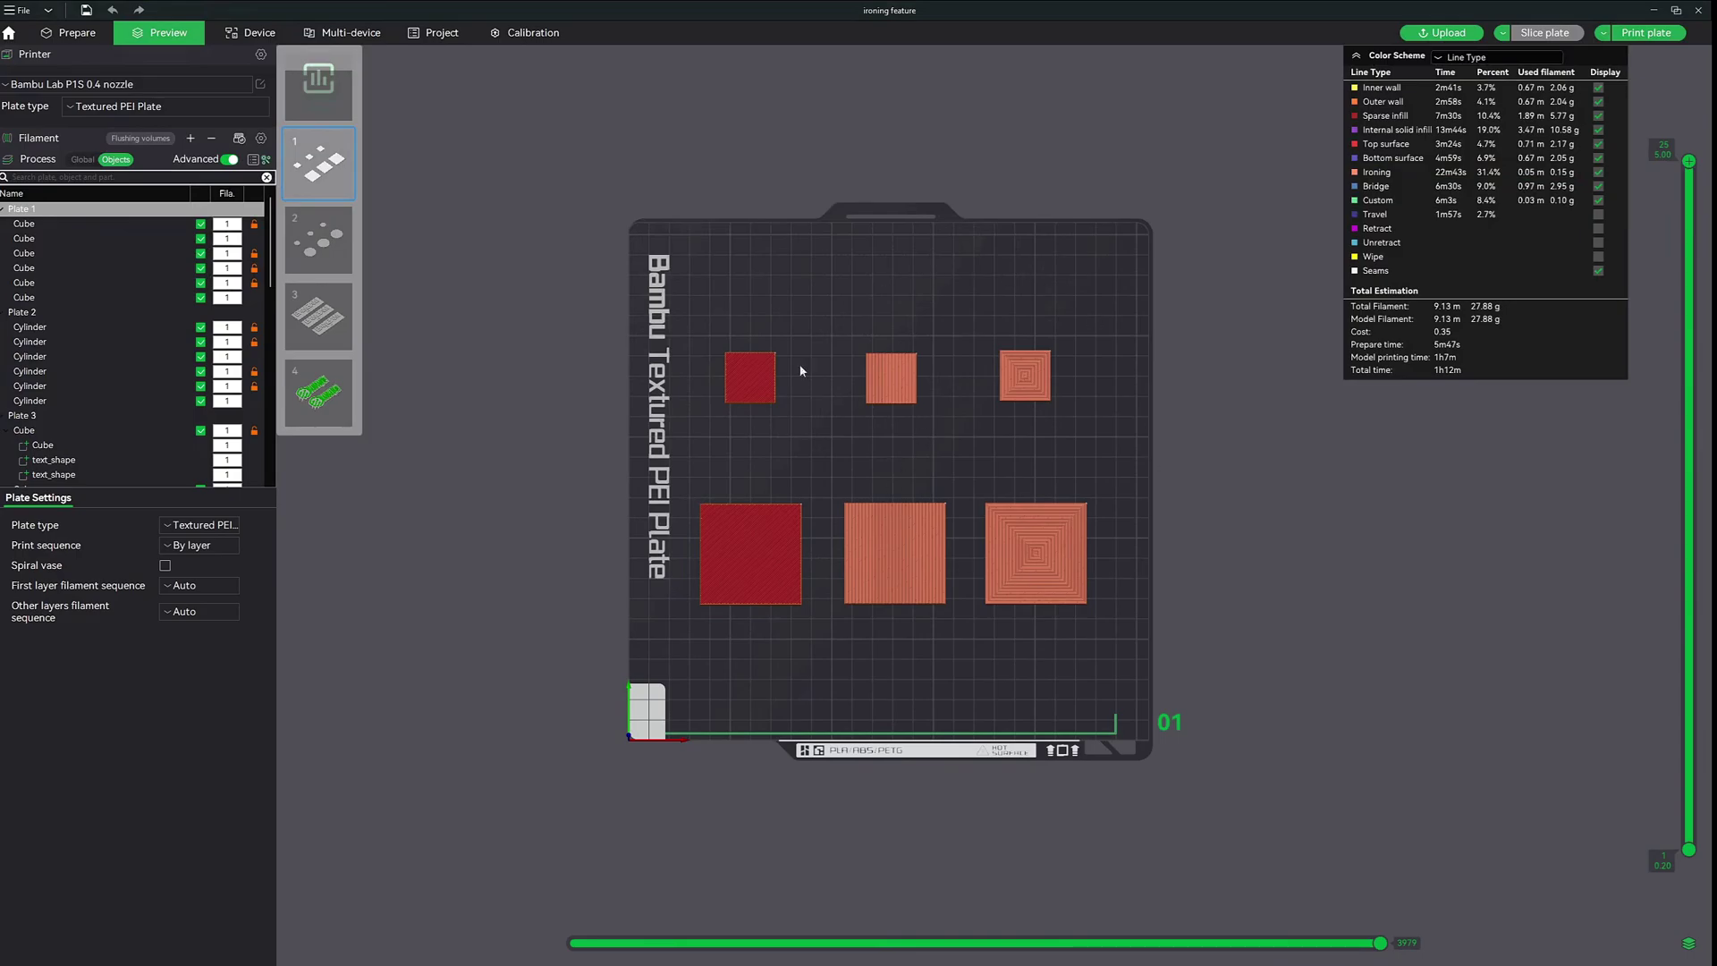
Send plate 01's sliced print job to the printer
left_click(1646, 32)
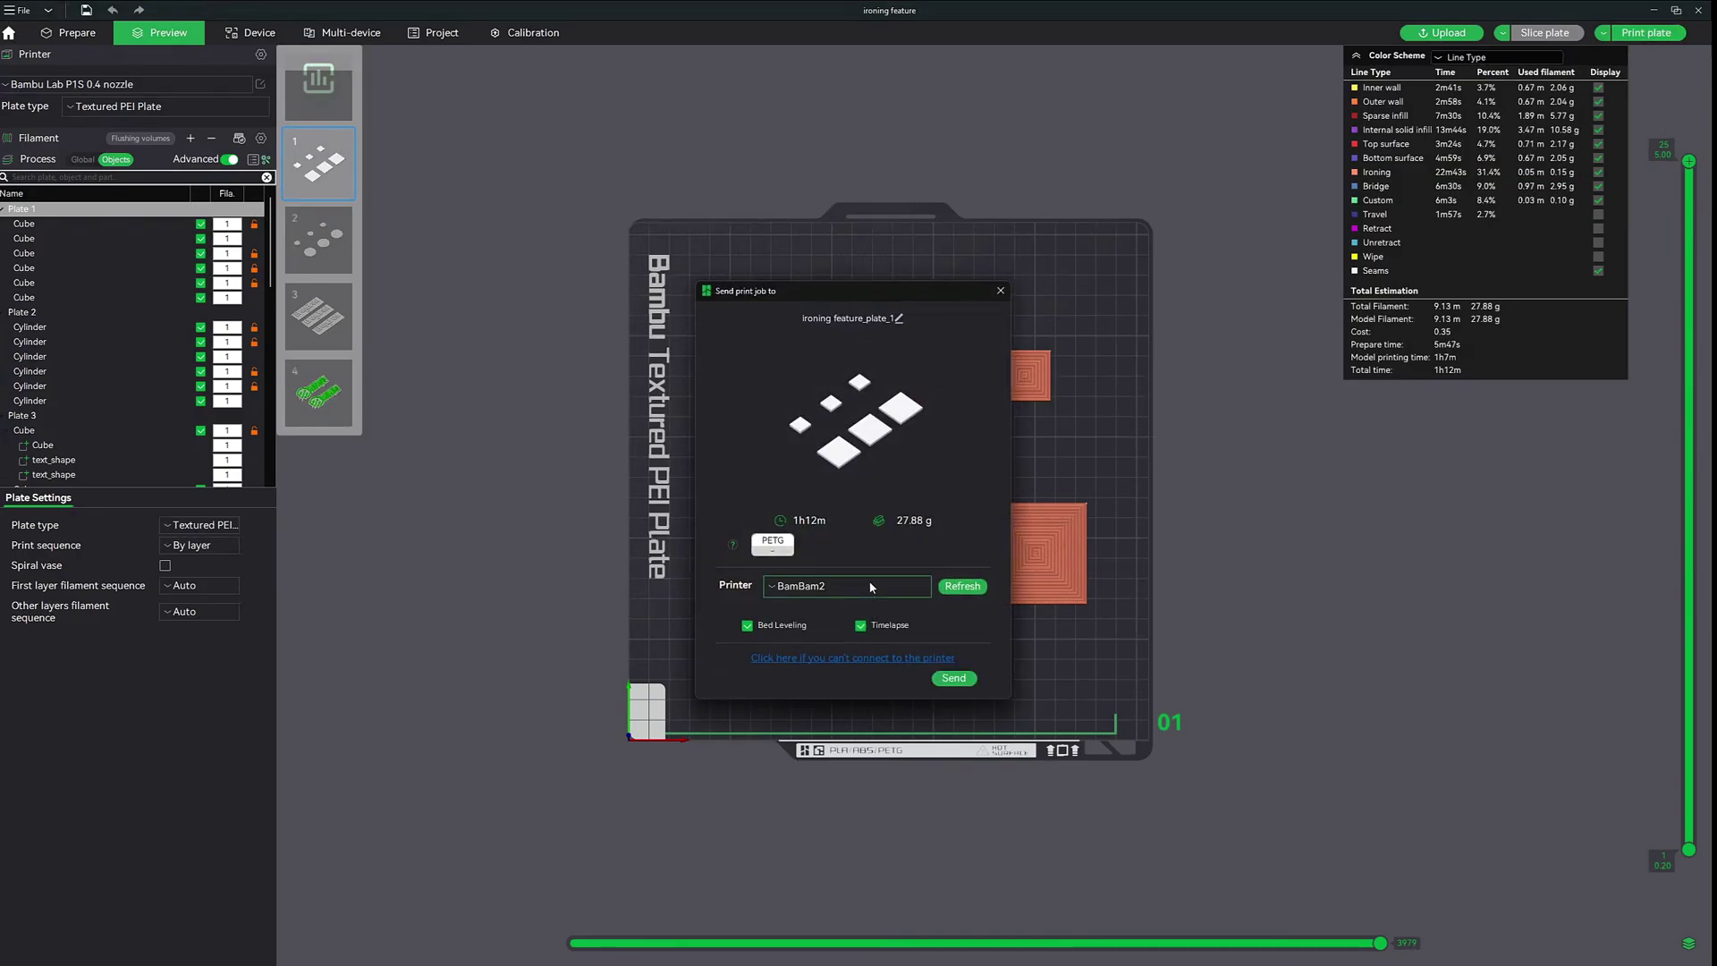
left_click(953, 678)
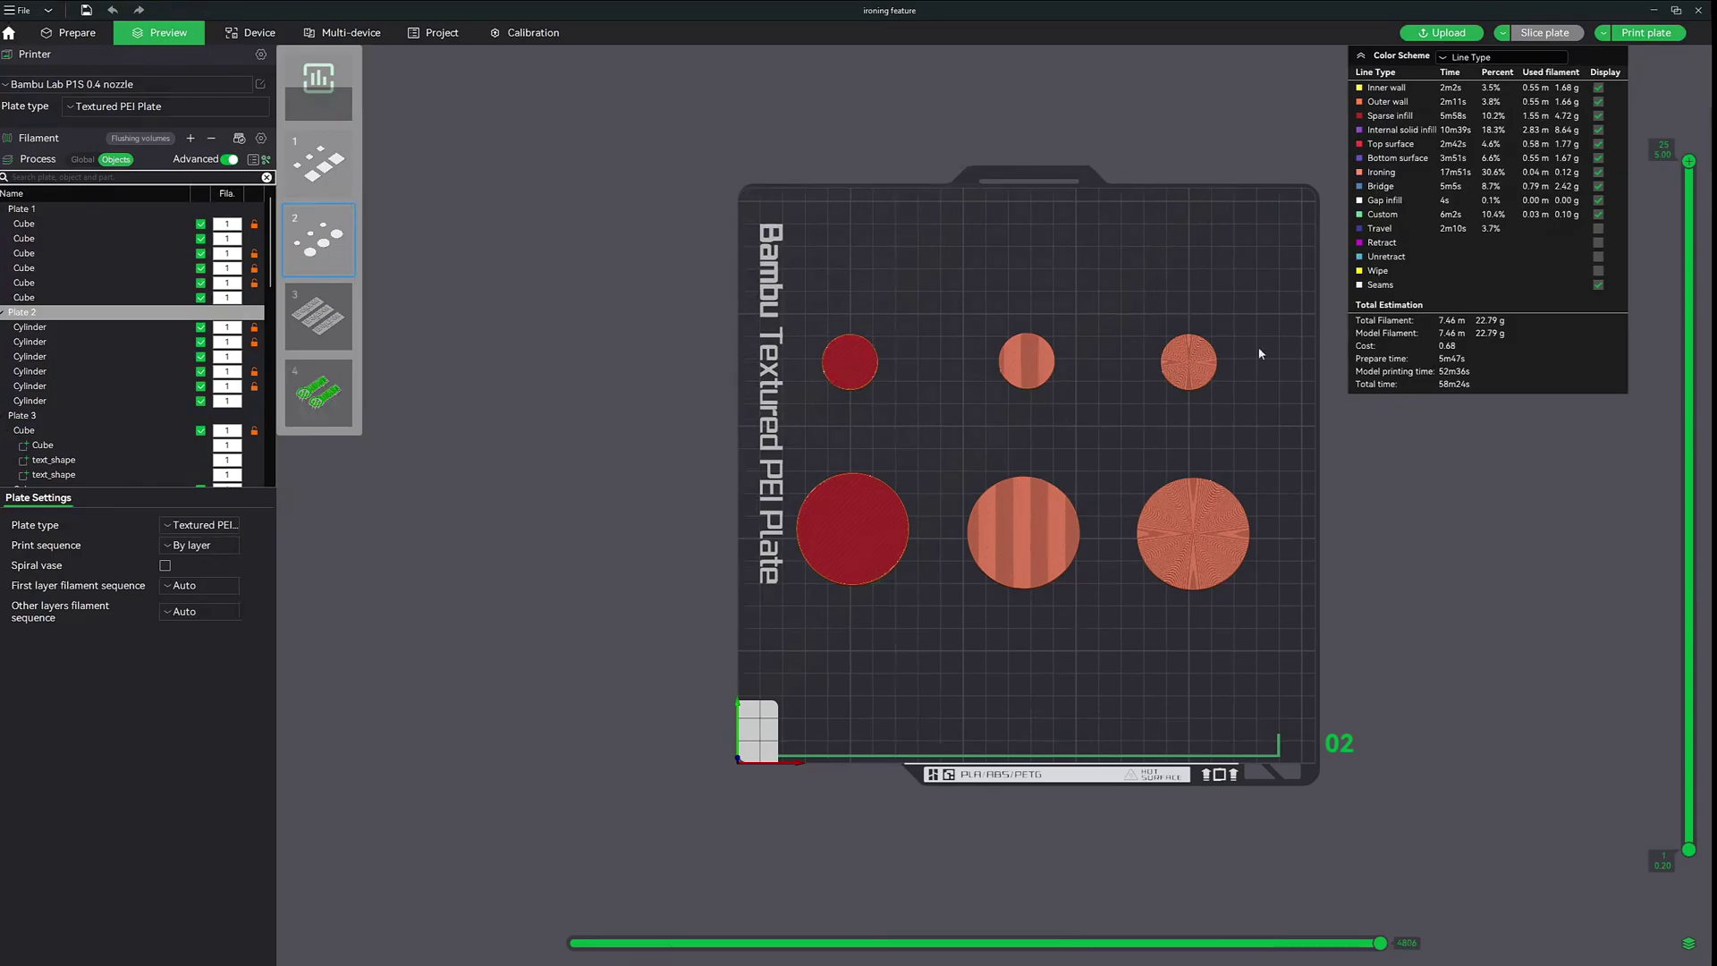
Zoom into plate 02's preview to compare the cylinders' ironed and unironed tops
scroll(1252, 495, "up", 2)
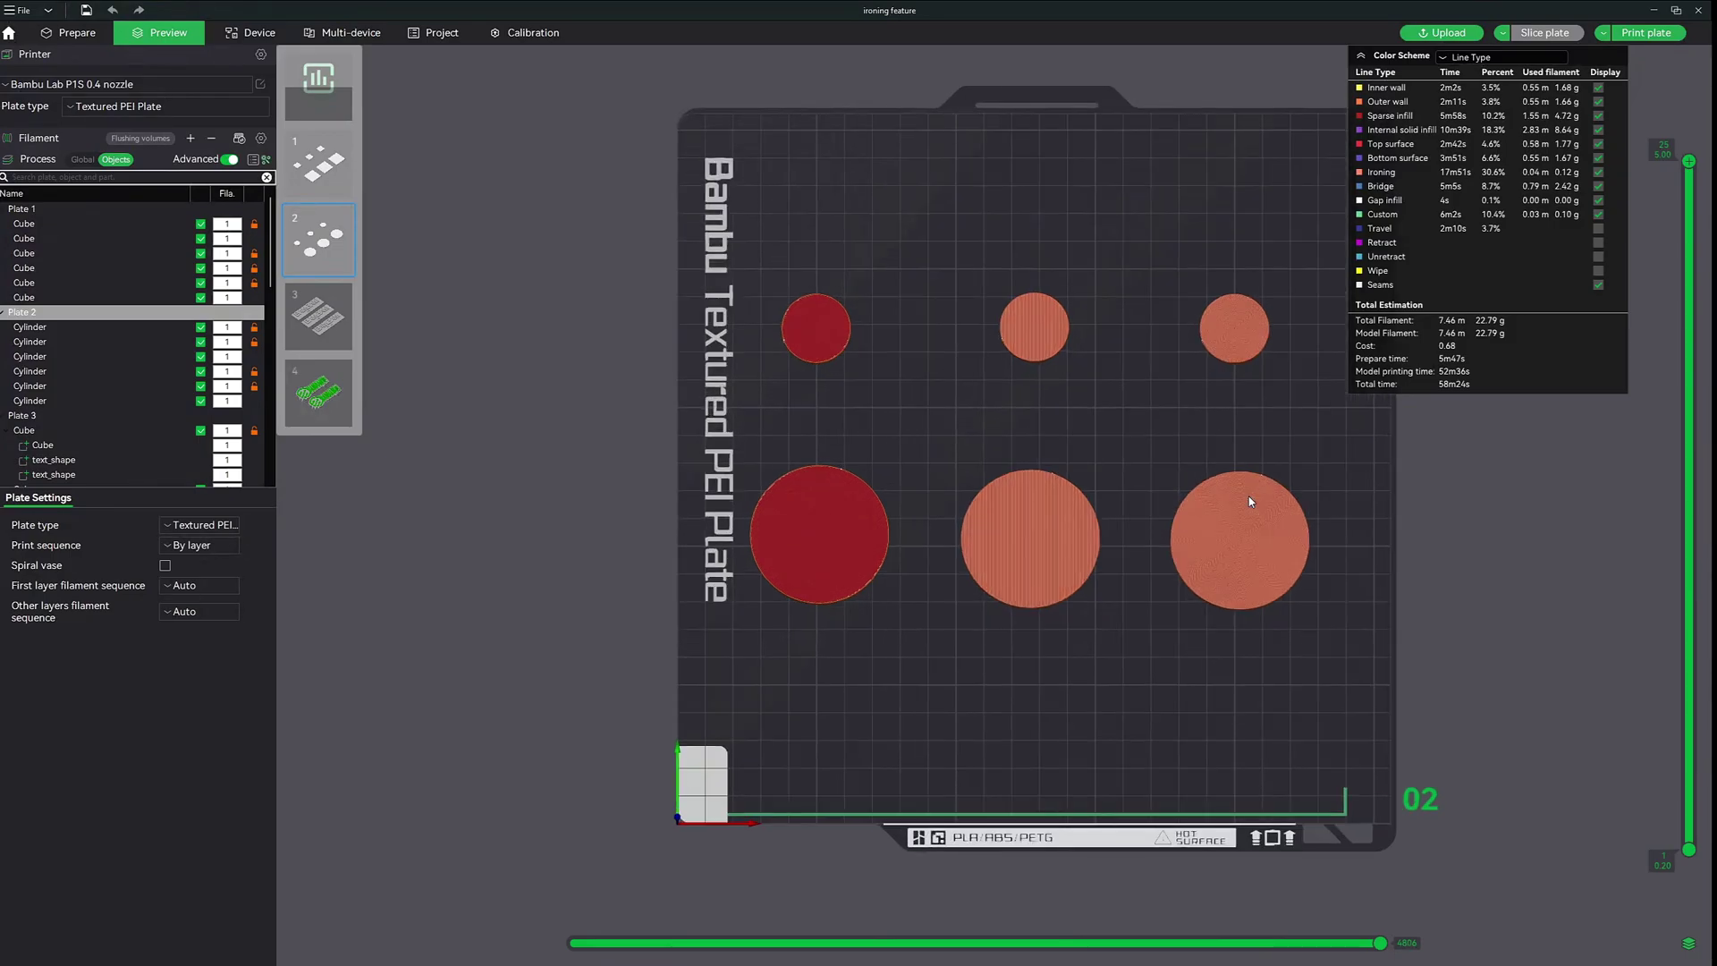